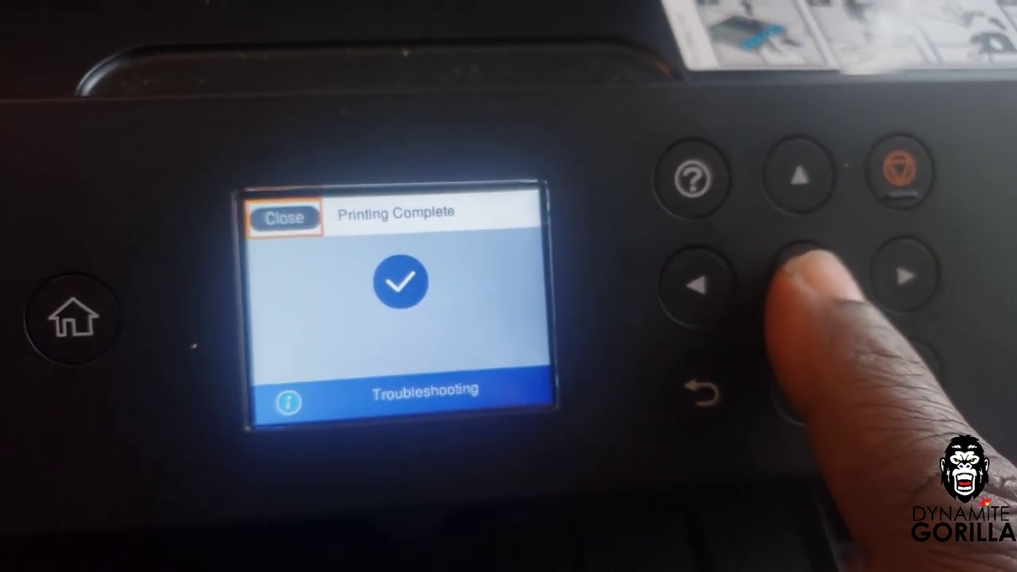
left_click(801, 270)
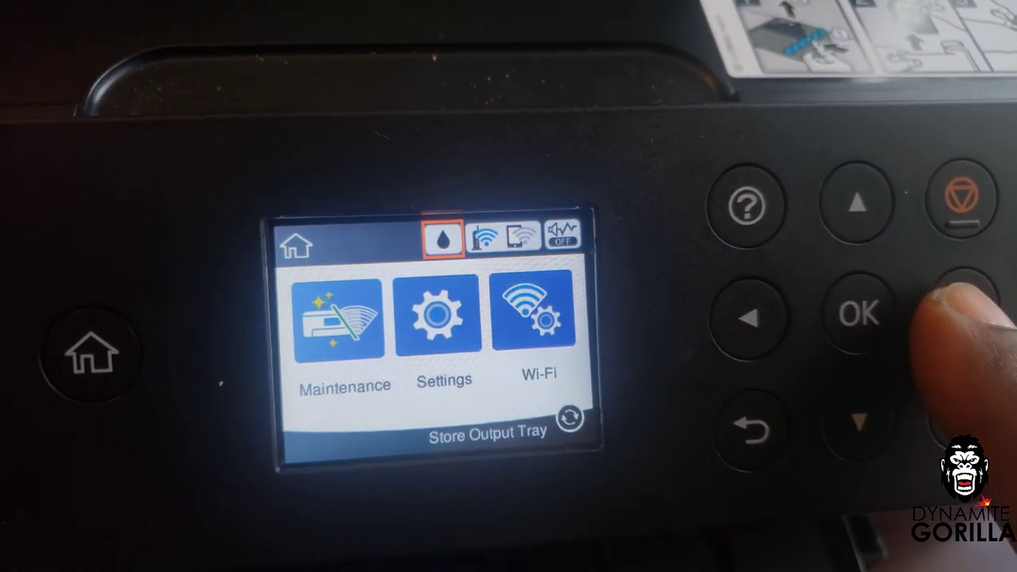
left_click(978, 314)
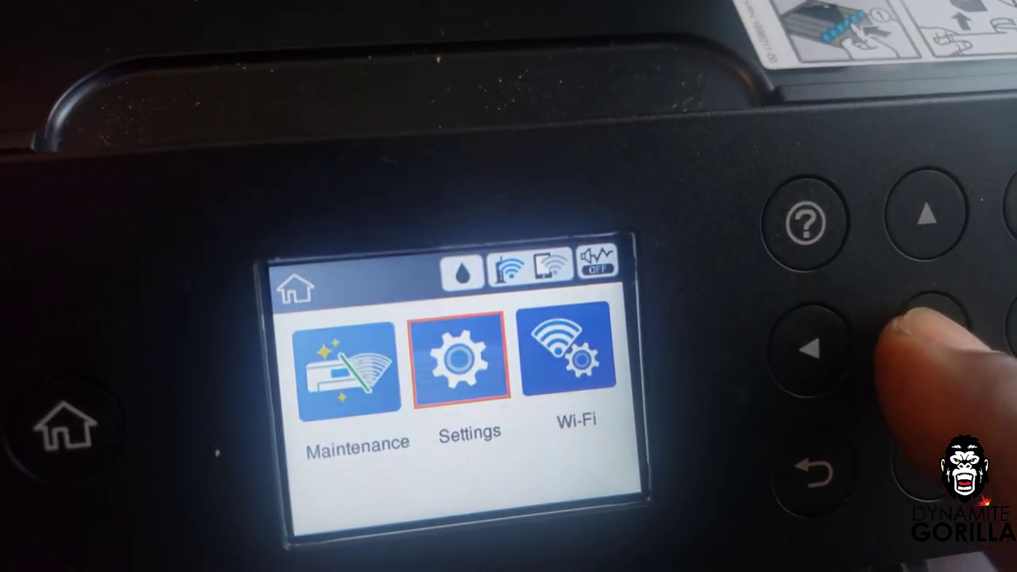
left_click(925, 366)
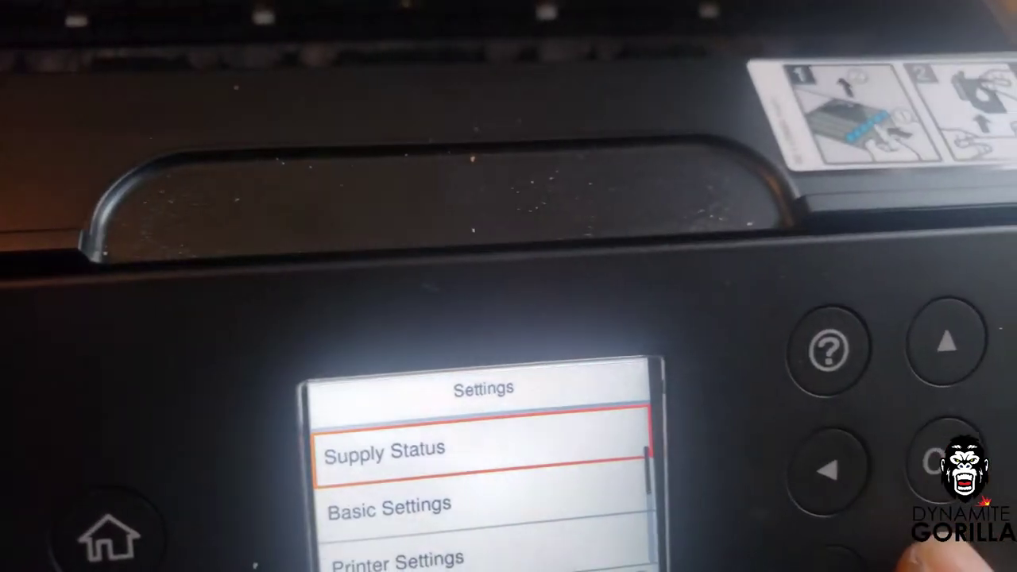
left_click(963, 381)
left_click(963, 381)
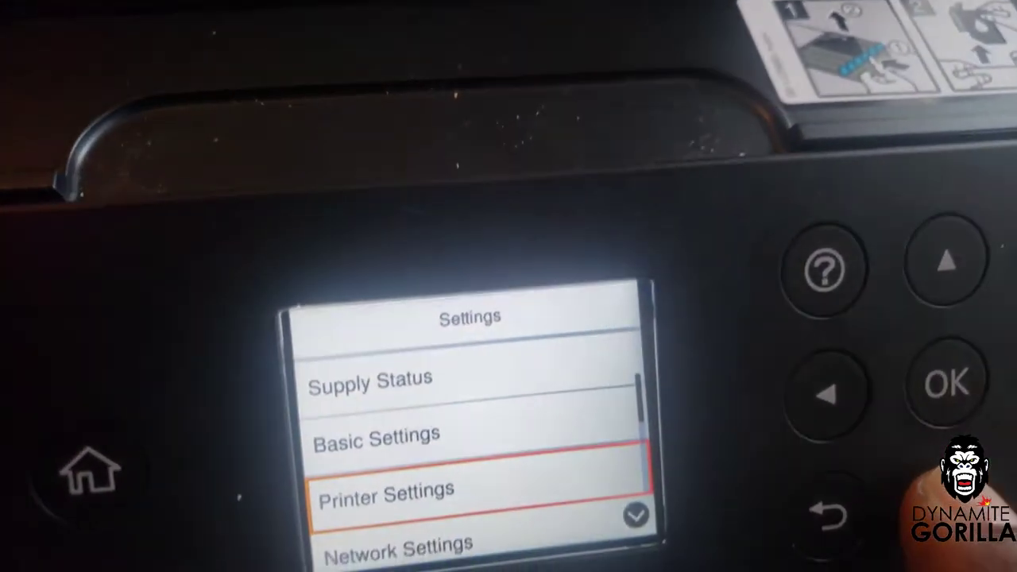
left_click(963, 381)
left_click(963, 382)
left_click(963, 382)
left_click(963, 381)
left_click(964, 381)
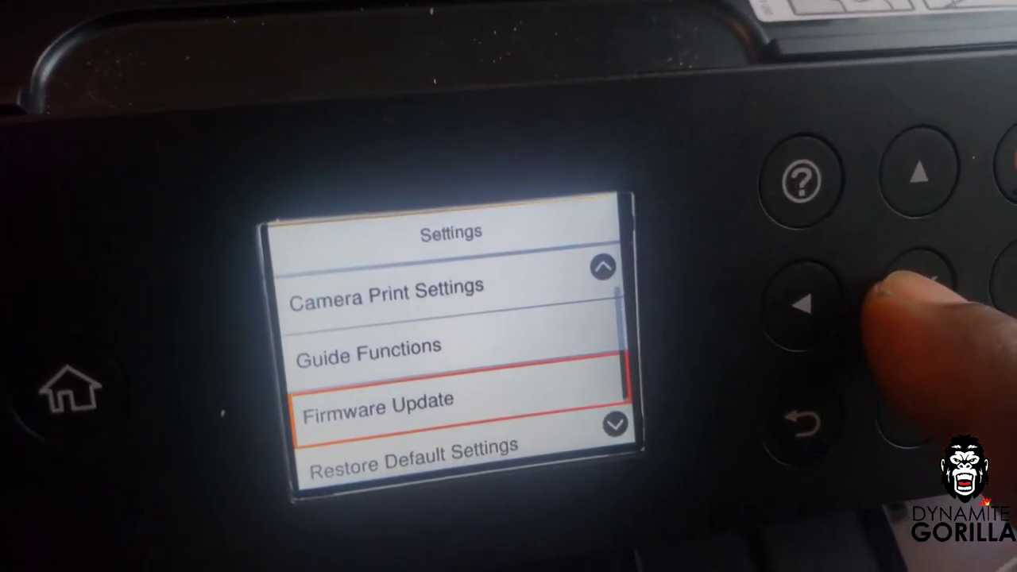
left_click(965, 373)
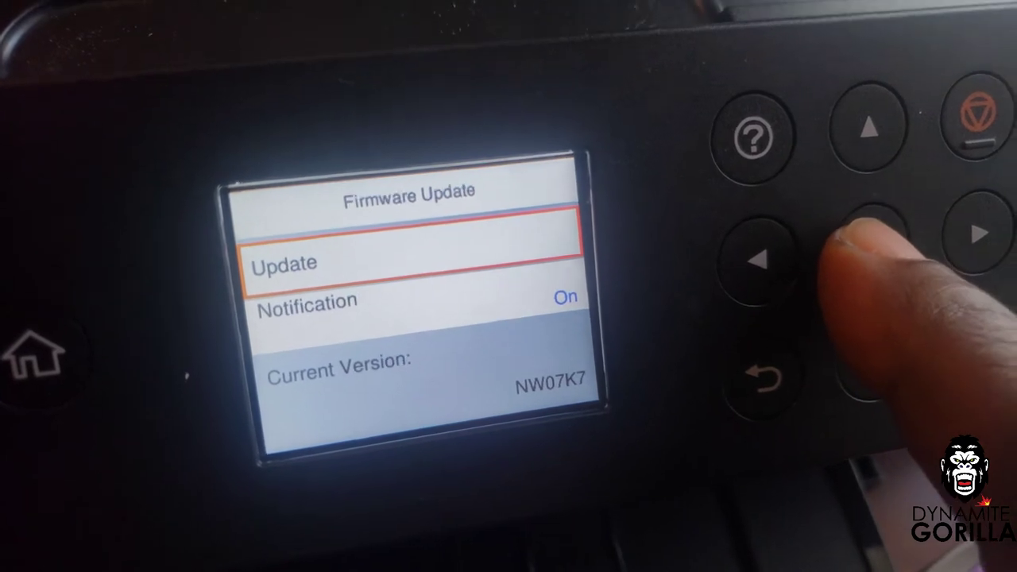
left_click(882, 231)
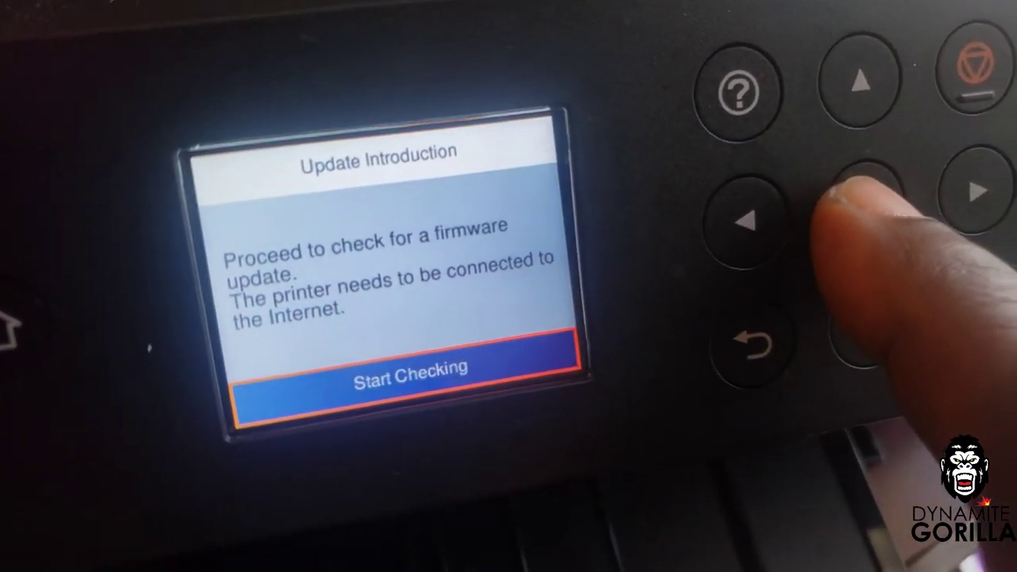
left_click(875, 187)
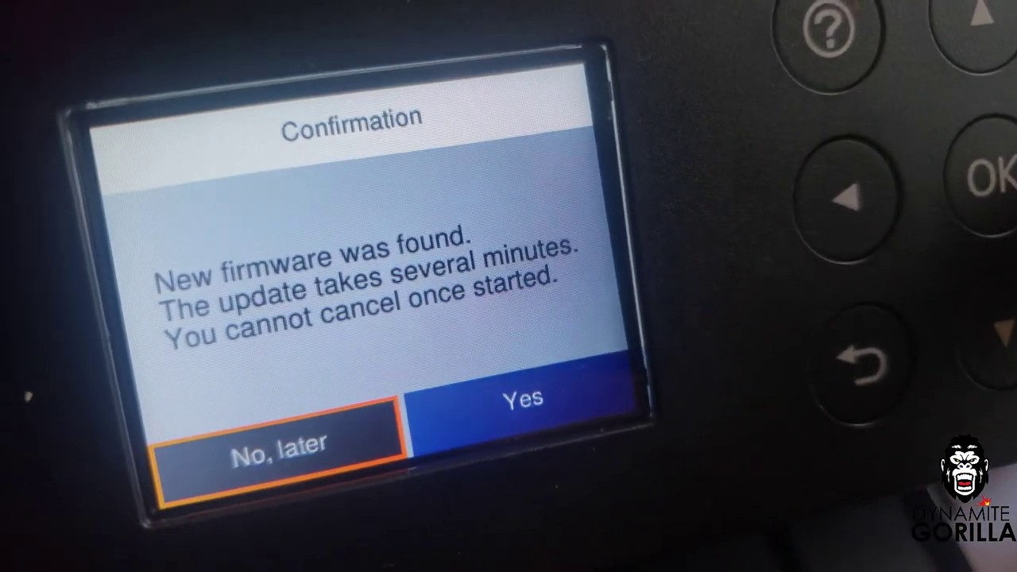
key("Right")
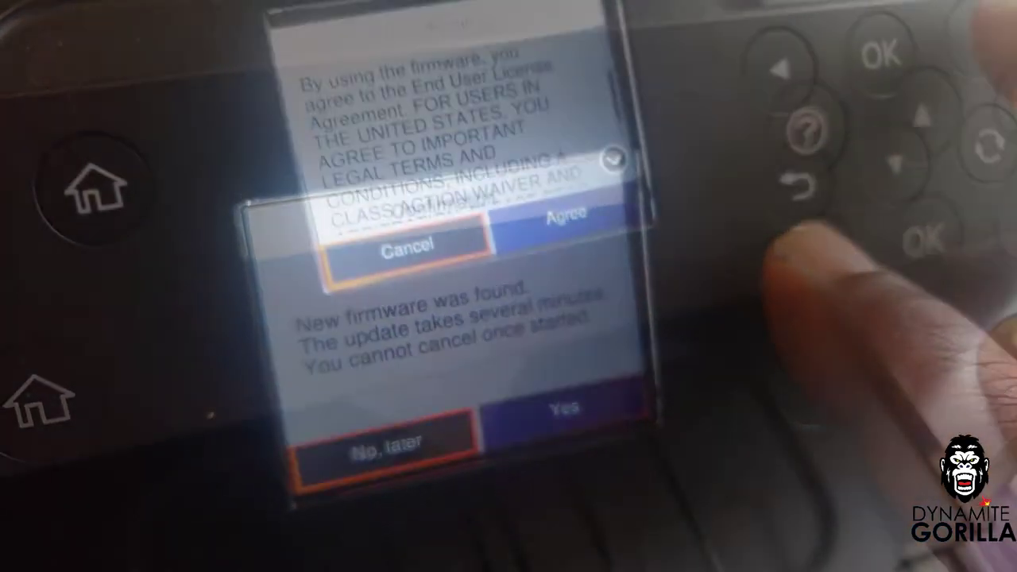
key("Right")
key("Return")
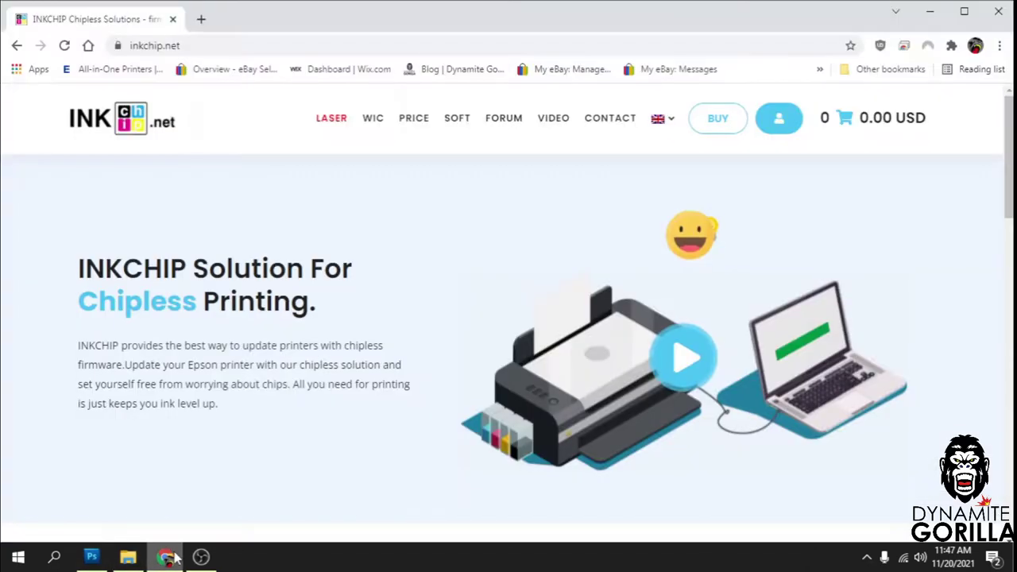
Open the Soft page of inkchip.net and find the XP-15000, XP-15010, EP-50V entry in the printer model table.
left_click(167, 558)
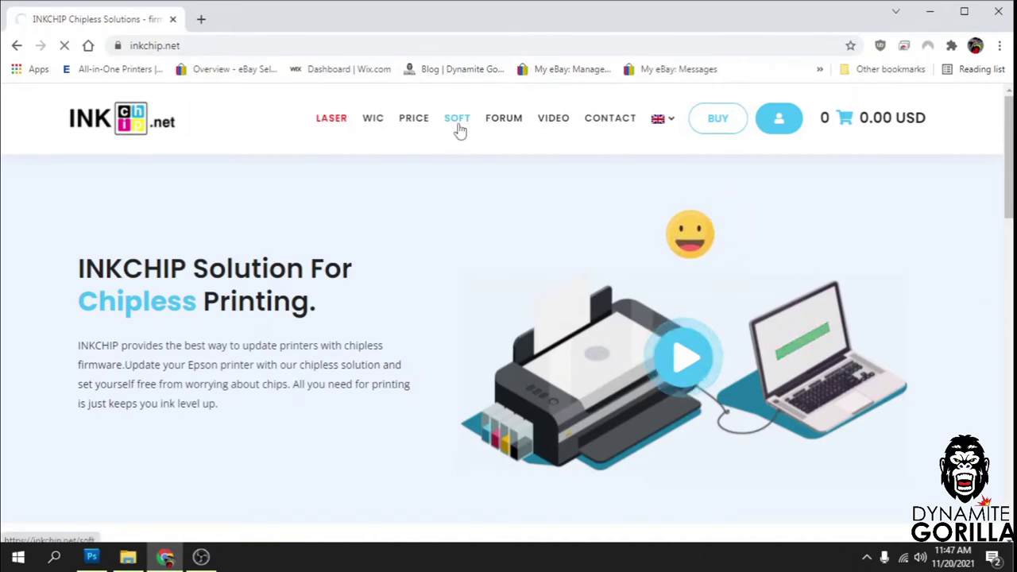
left_click(458, 119)
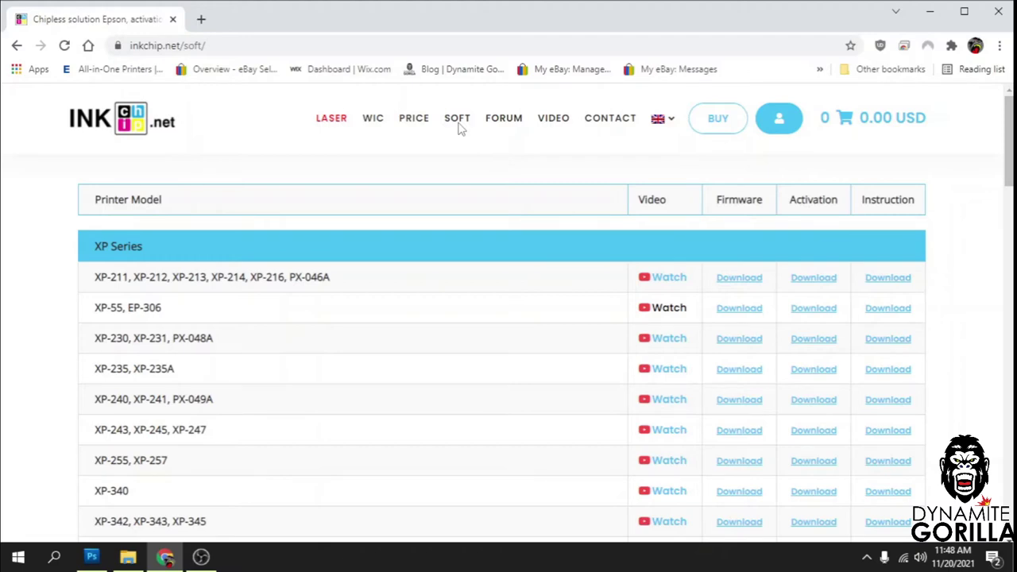
scroll(581, 201, "down", 8)
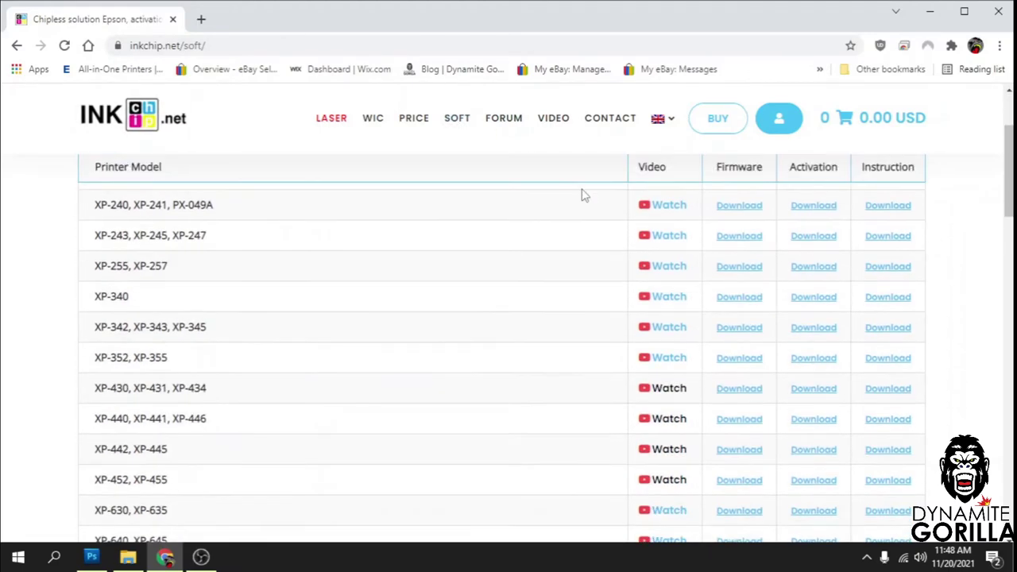
scroll(581, 202, "down", 1)
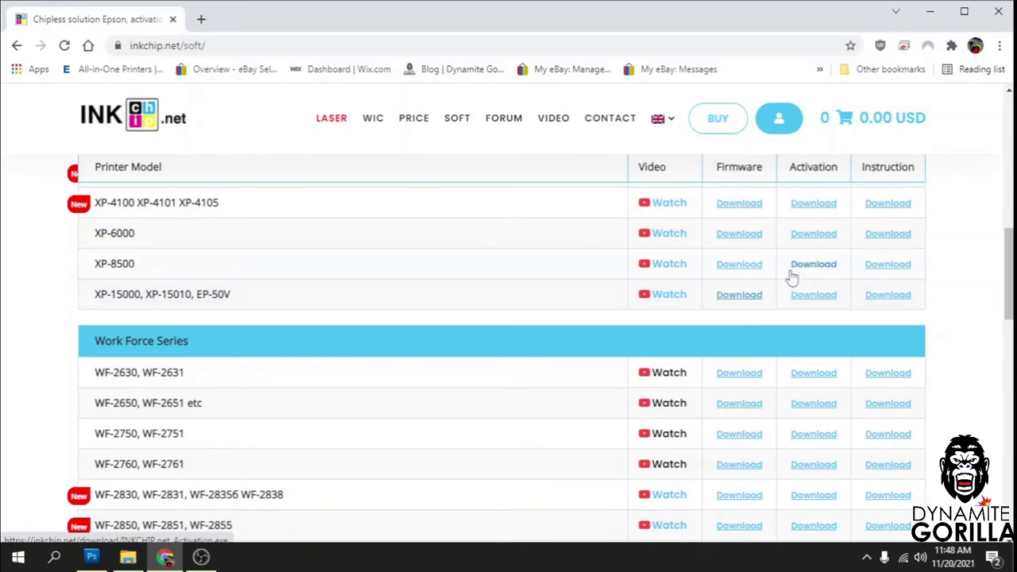
Try to download the firmware archive and the activation program for the XP-15000, cancelling both save dialogs.
left_click(751, 296)
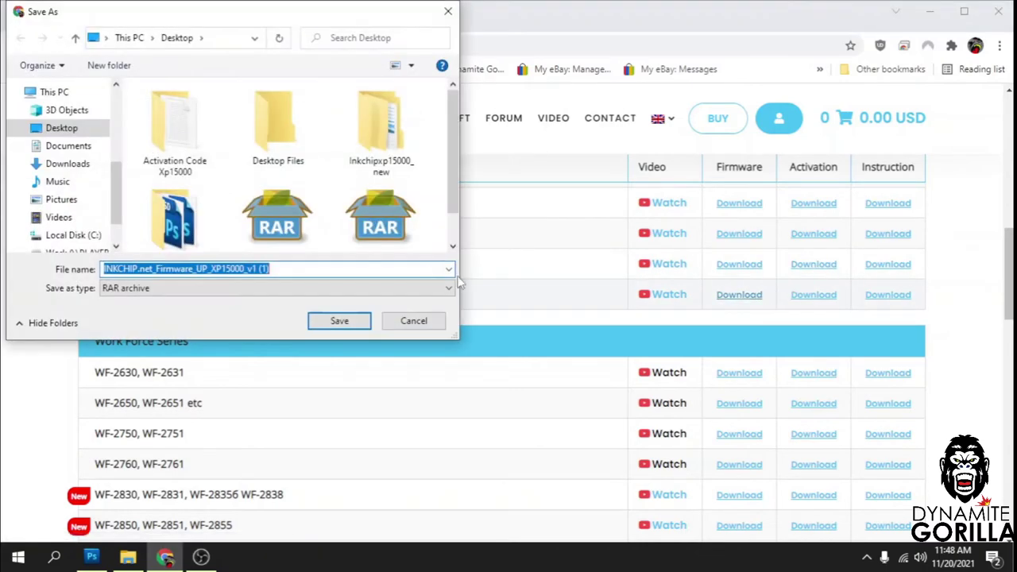
left_click(449, 13)
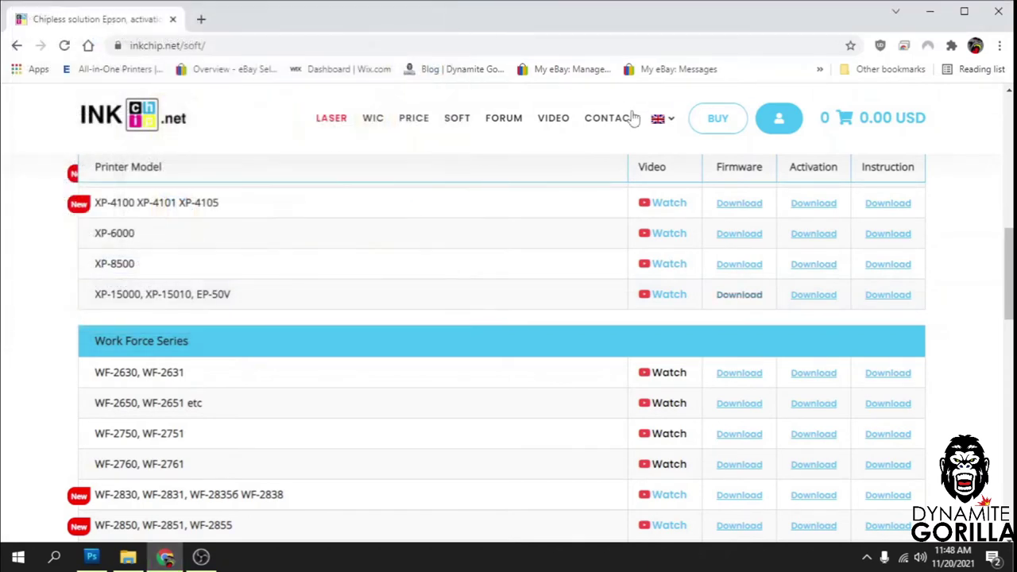
left_click(818, 300)
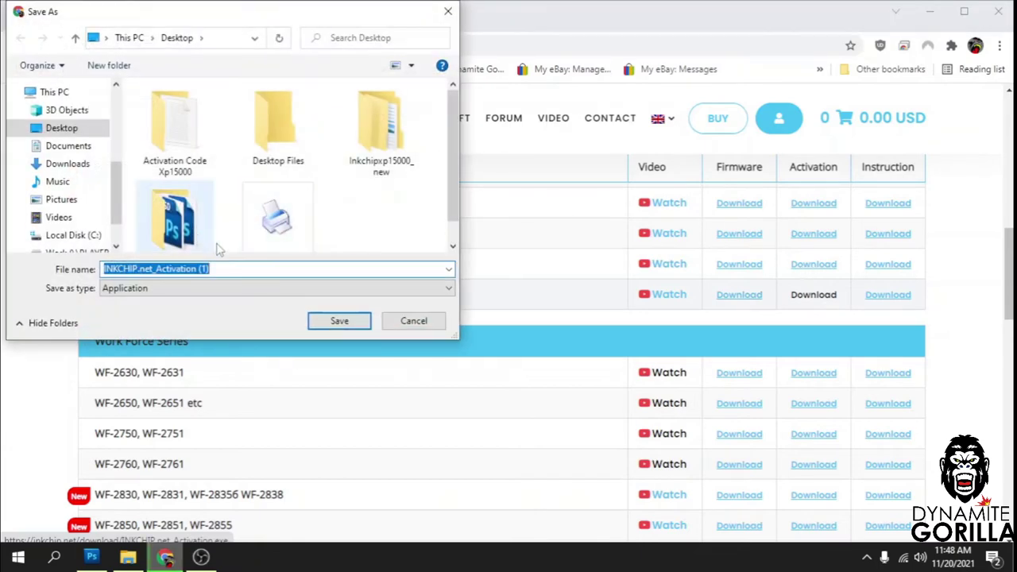
left_click(447, 12)
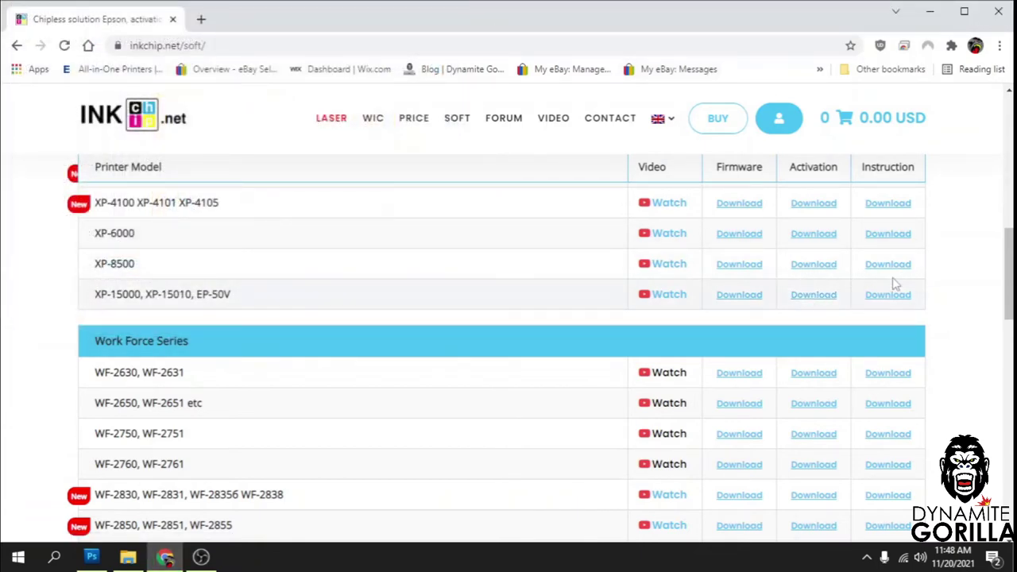
scroll(477, 265, "down", 3)
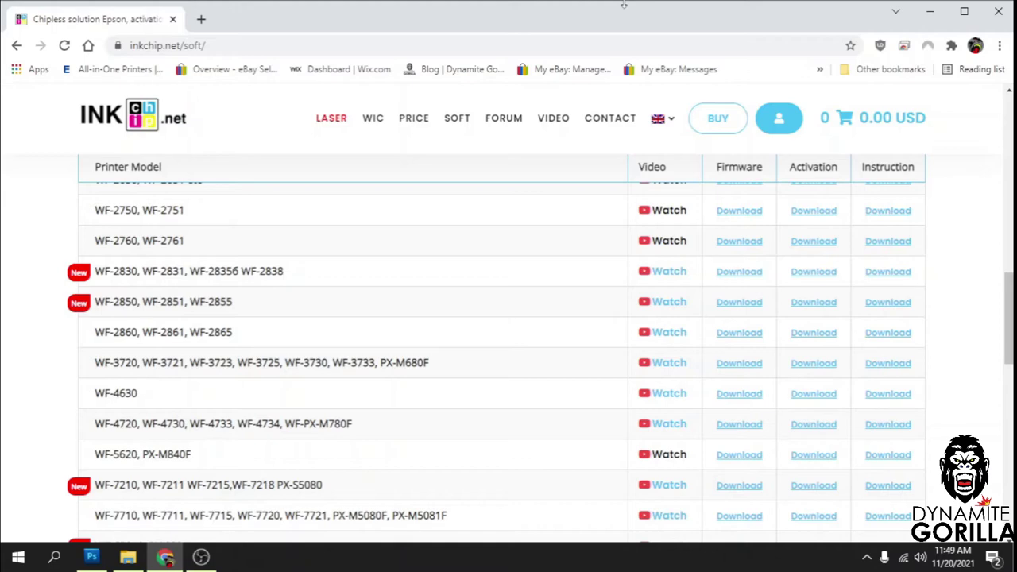
Minimize the open windows and move the INKCHIP activation program, XP15000 firmware archive and activation code folder to a free desktop area.
left_click(930, 11)
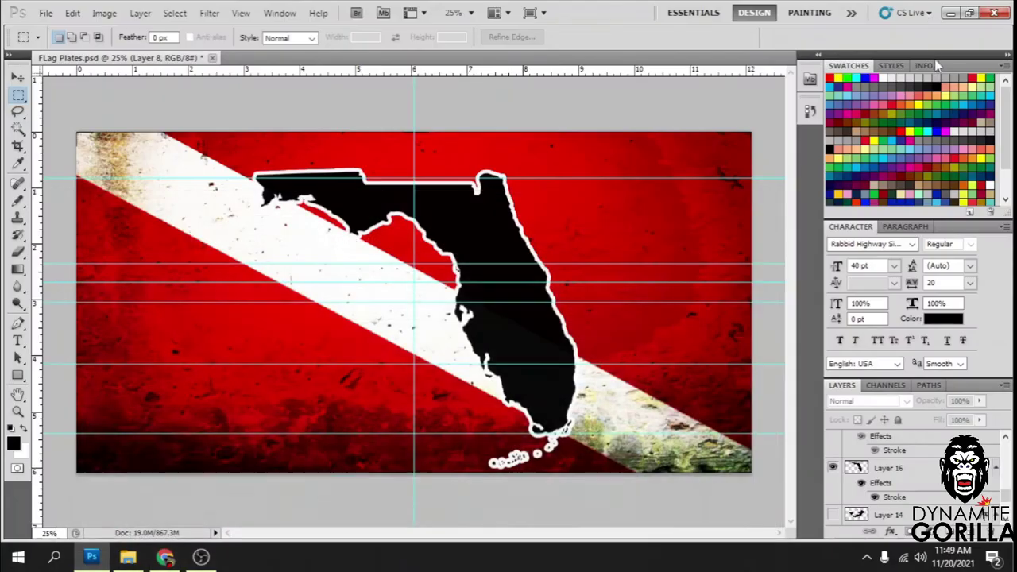
left_click(951, 13)
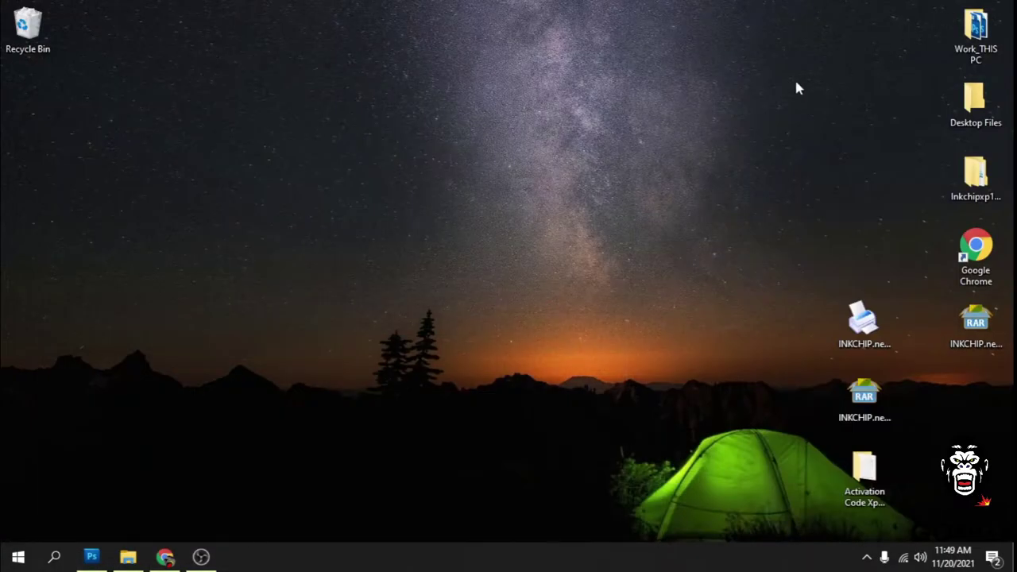
left_click_drag(818, 258, 898, 539)
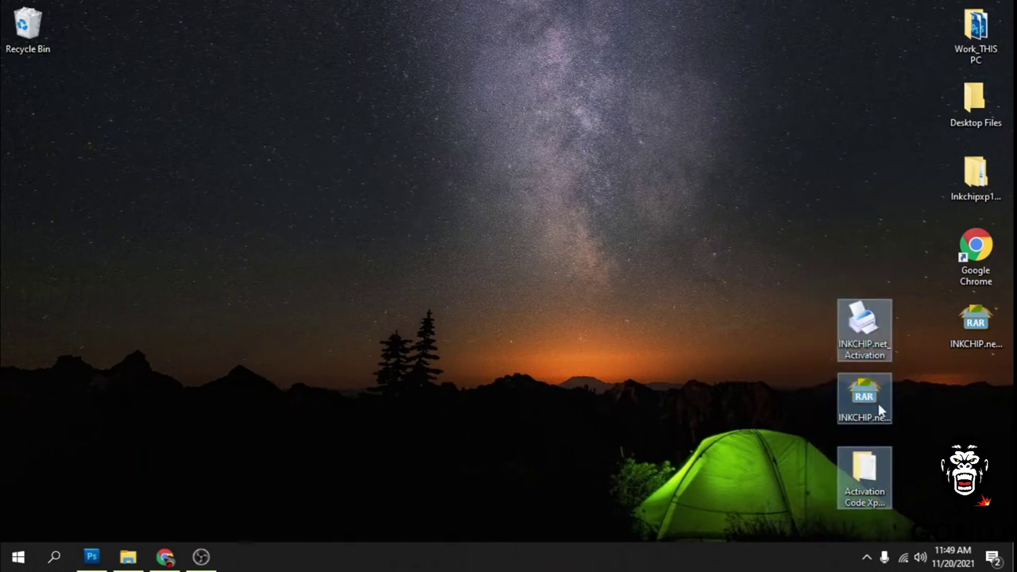
left_click_drag(873, 406, 150, 263)
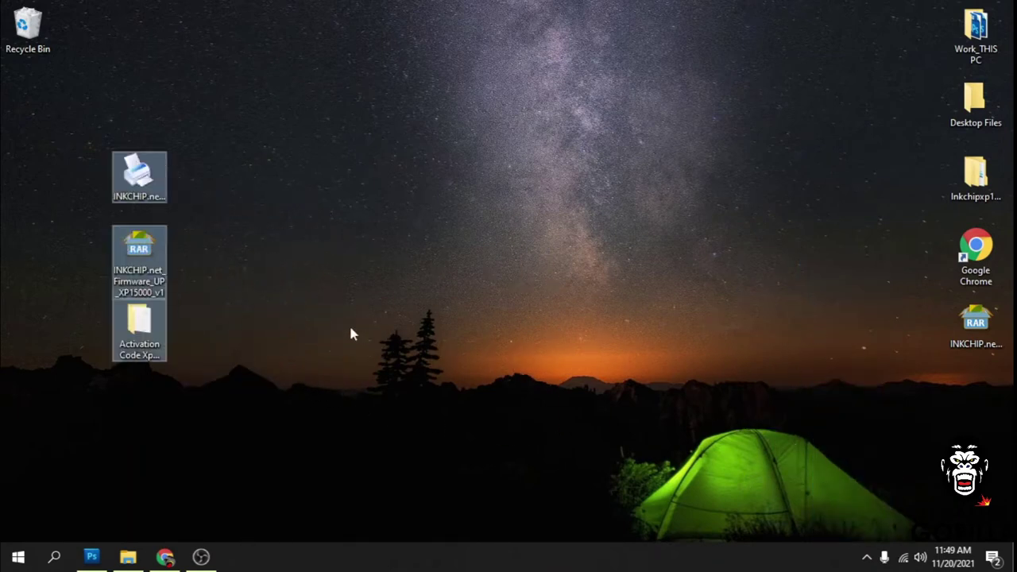
left_click(249, 258)
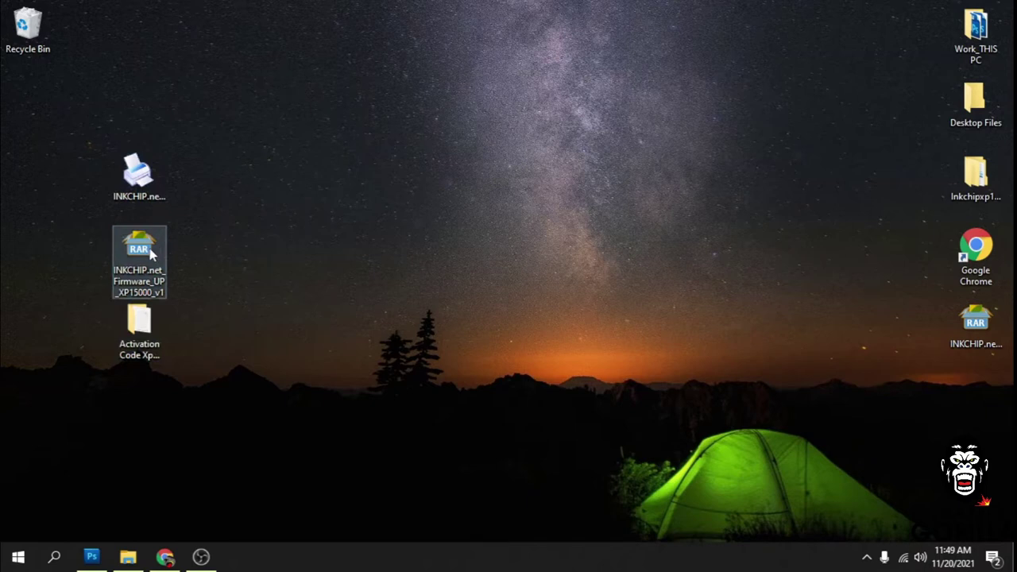
left_click_drag(151, 253, 279, 198)
Create a new desktop folder named xp15000.
right_click(321, 197)
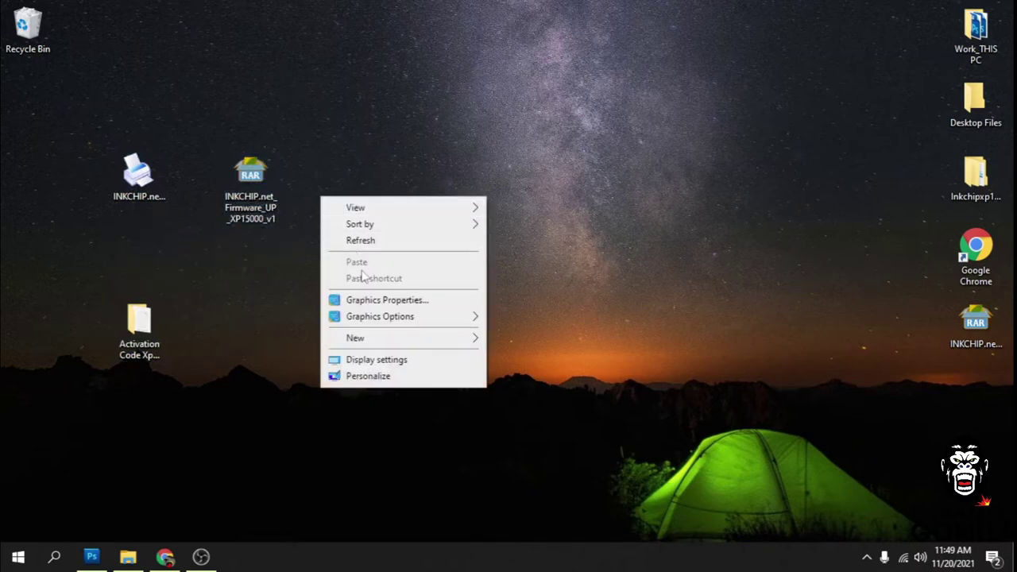
mouse_move(375, 340)
left_click(524, 337)
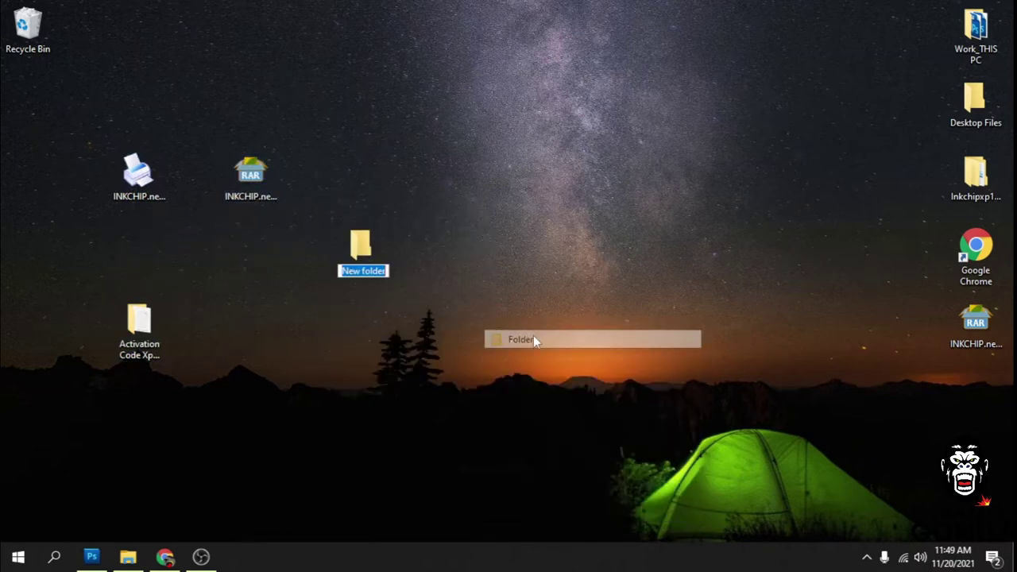
type("xp")
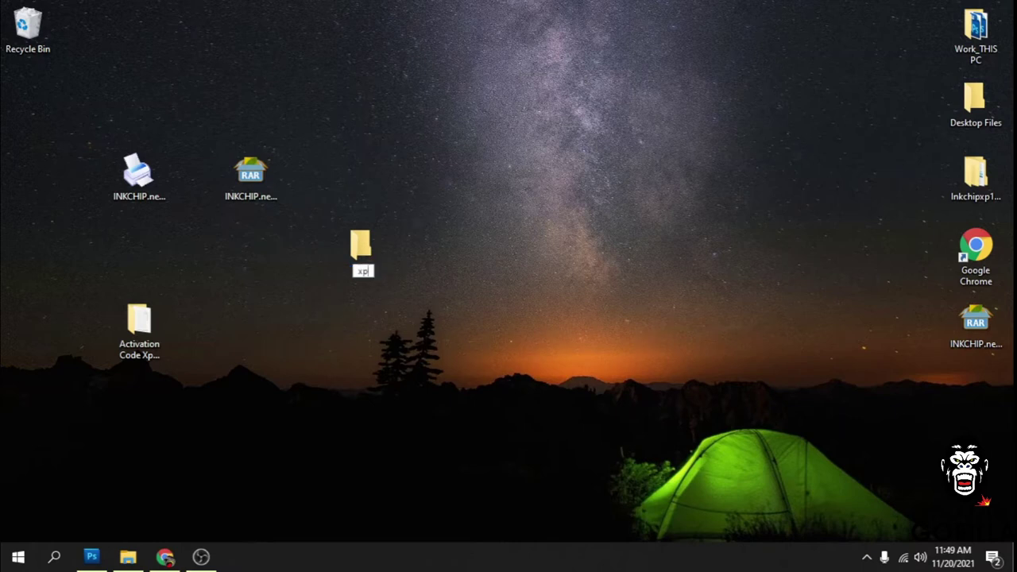
type("15000")
key("Return")
Move the activation program, firmware archive and activation code folder into the xp15000 folder and open that folder.
left_click_drag(73, 142, 249, 341)
left_click_drag(251, 185, 347, 245)
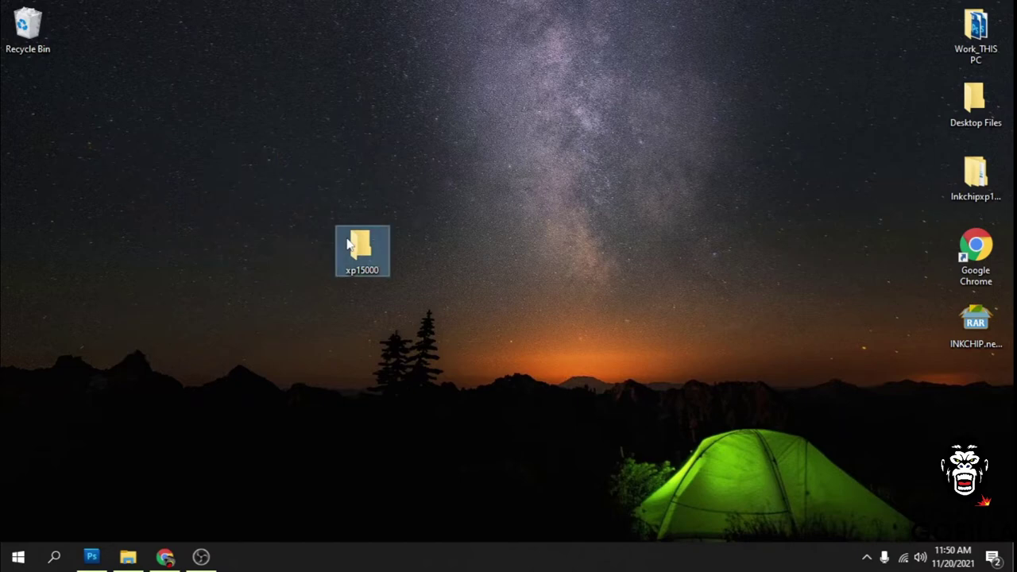
double_click(350, 245)
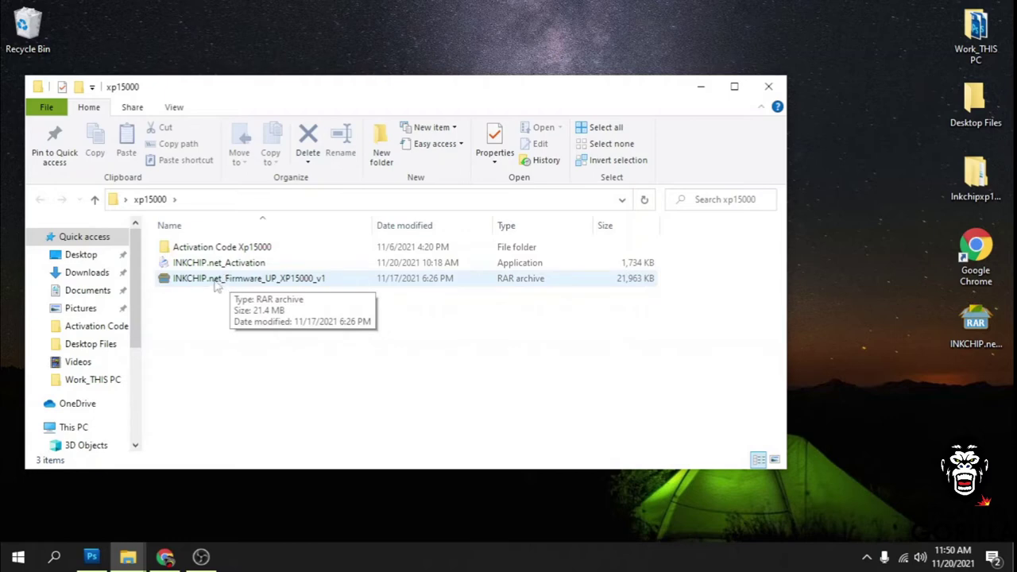
Extract the INKCHIP.net_Firmware_UP_XP15000_v1 archive into the xp15000 folder.
double_click(217, 283)
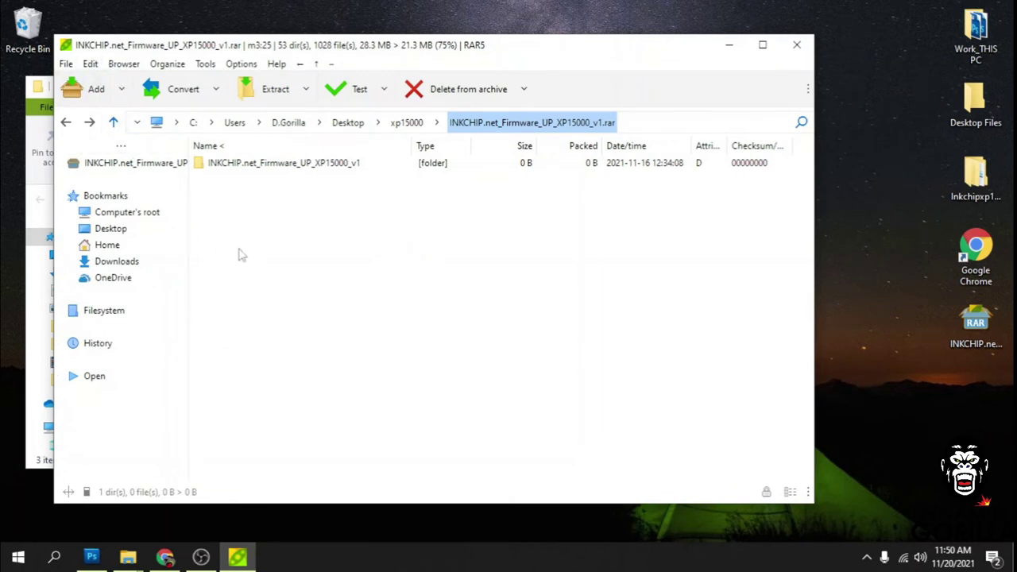
left_click(273, 91)
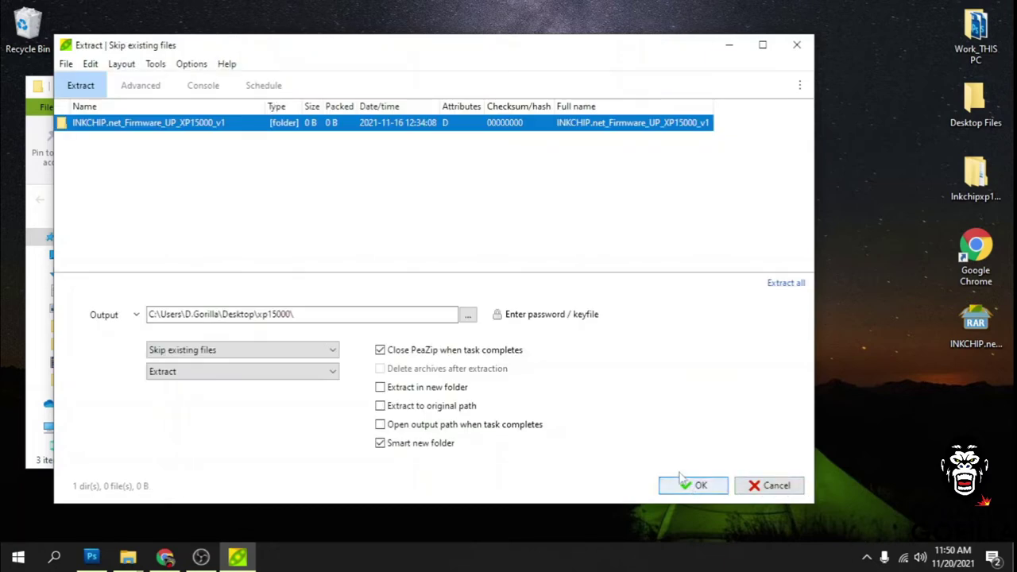
left_click(713, 491)
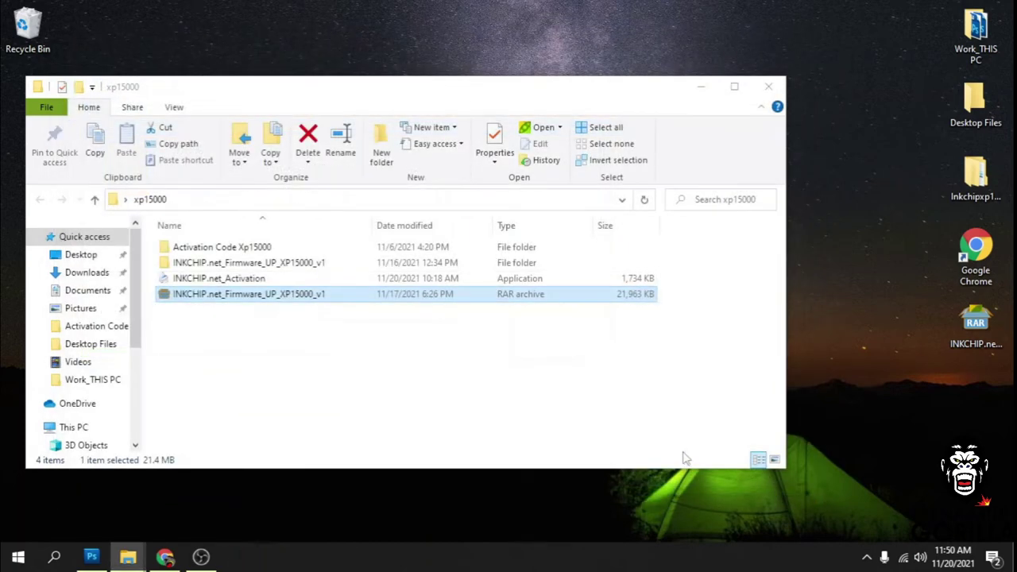
Open the extracted INKCHIP.net_Firmware_UP_XP15000_v1 folder and select the INKCHIP.net_Firmware_XP15000 application.
left_click(179, 269)
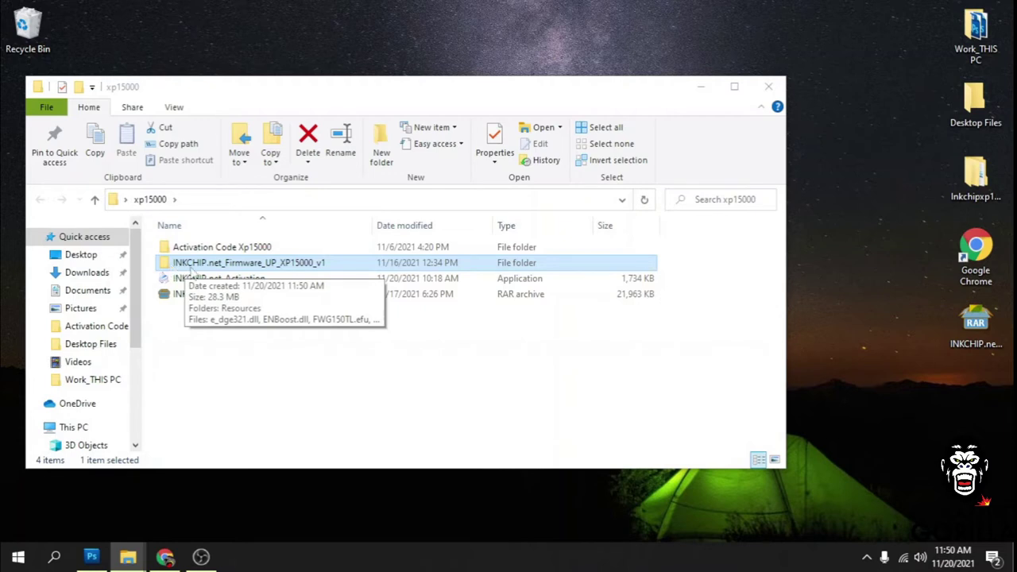
double_click(204, 265)
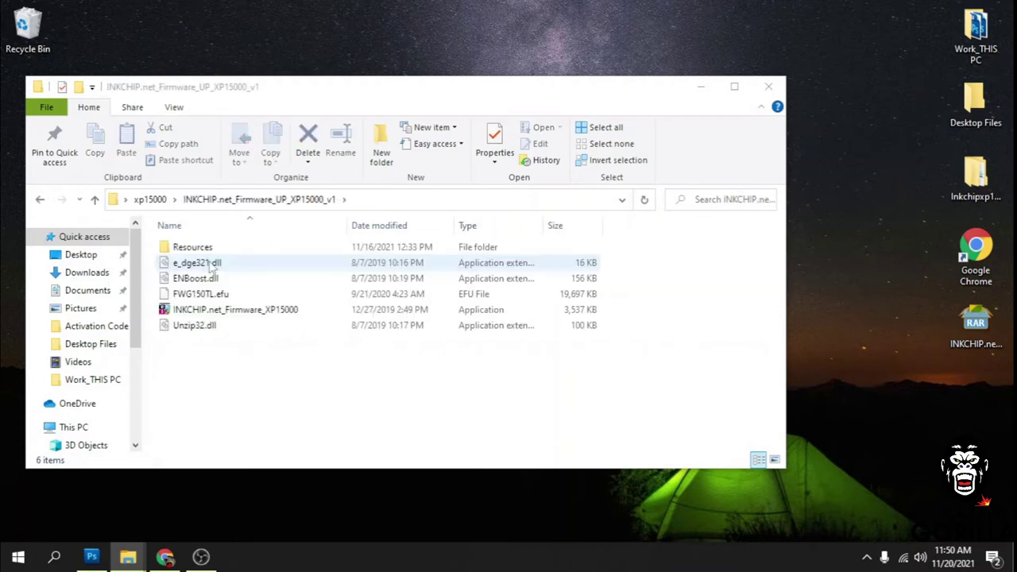
left_click(240, 315)
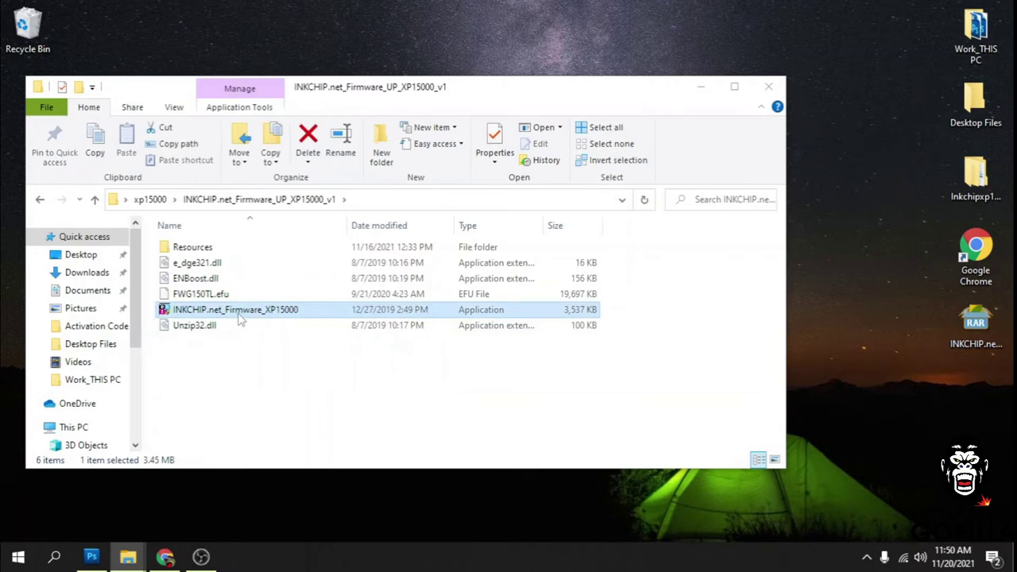
Run INKCHIP.net_Firmware_XP15000 with permission to make changes, accept the license agreement and advance to the printer selection.
double_click(241, 315)
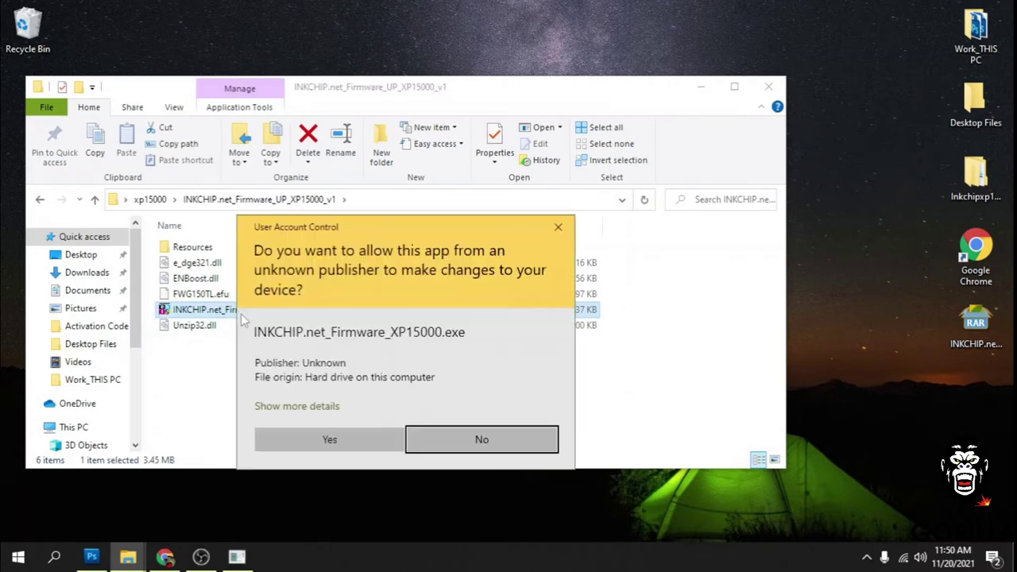
left_click(345, 437)
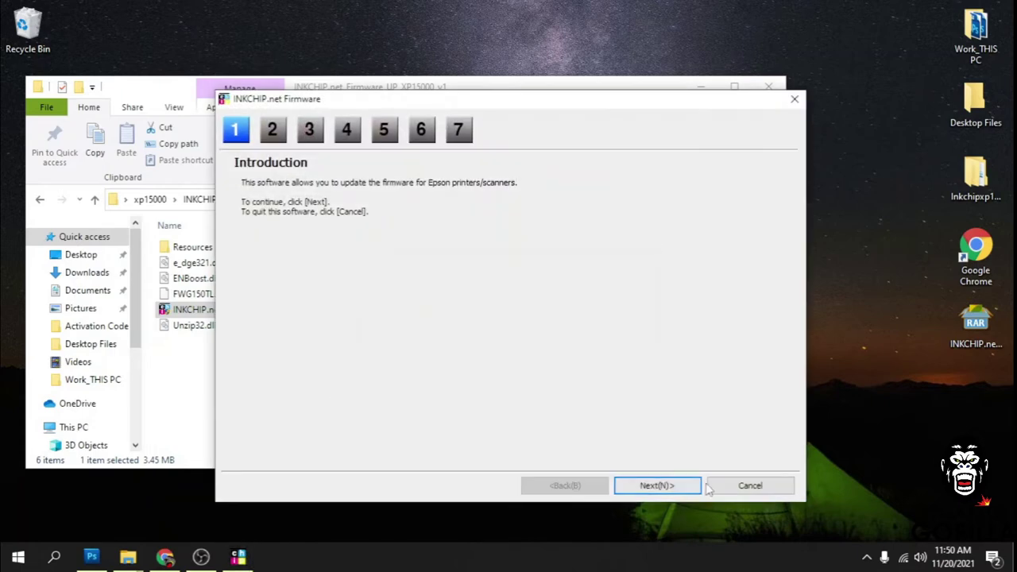
left_click(682, 483)
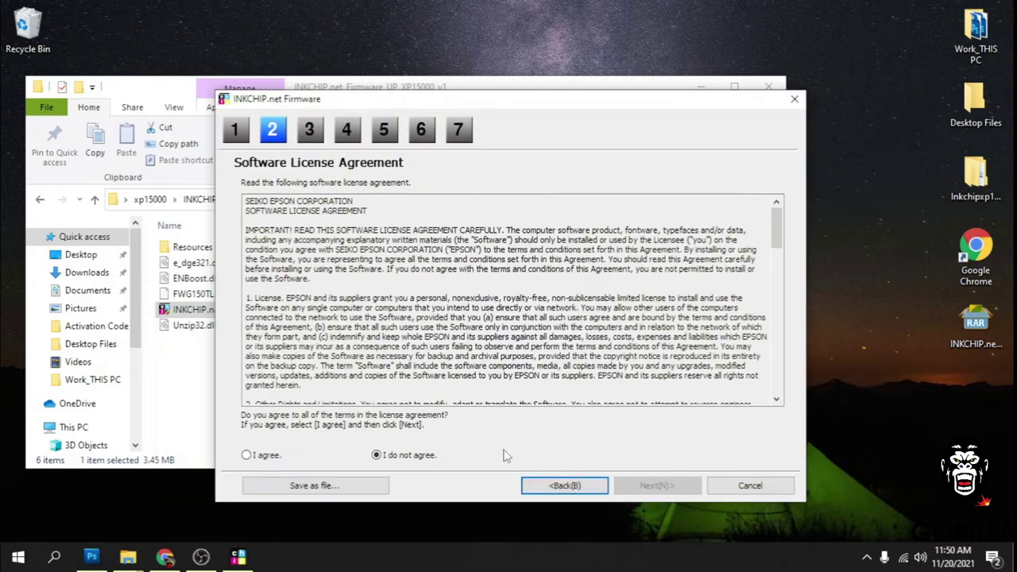
left_click(276, 456)
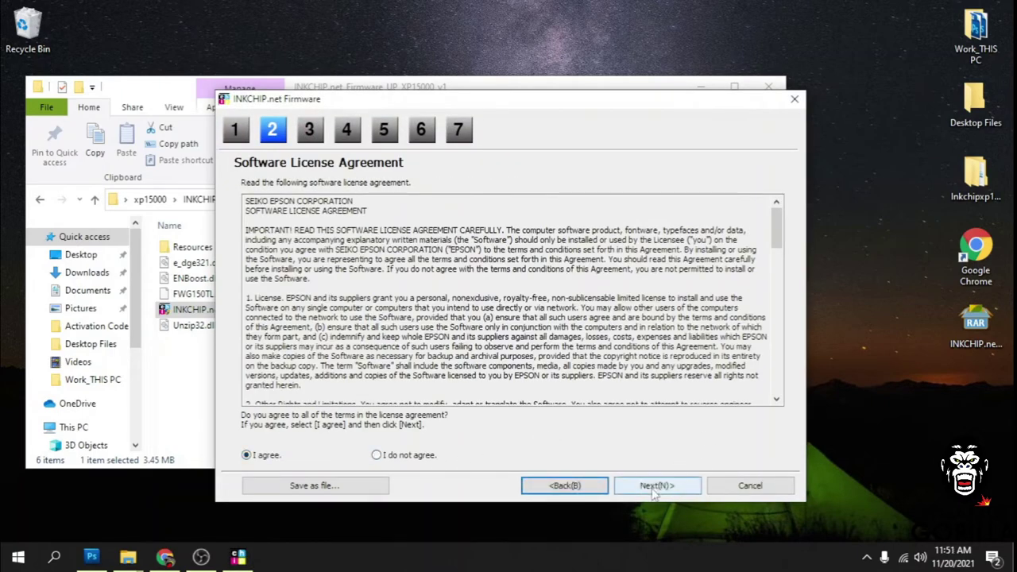
left_click(628, 484)
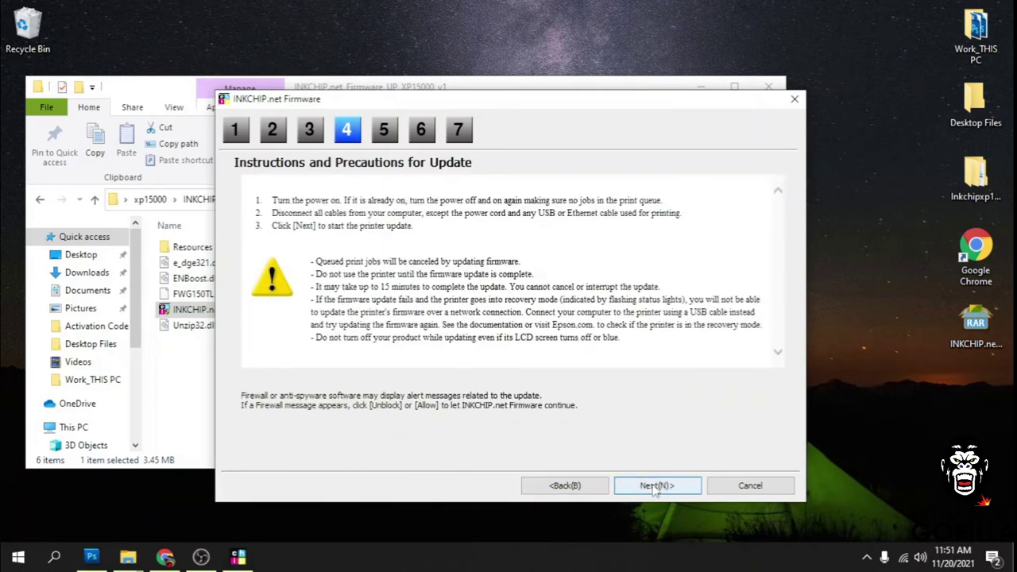
left_click(636, 482)
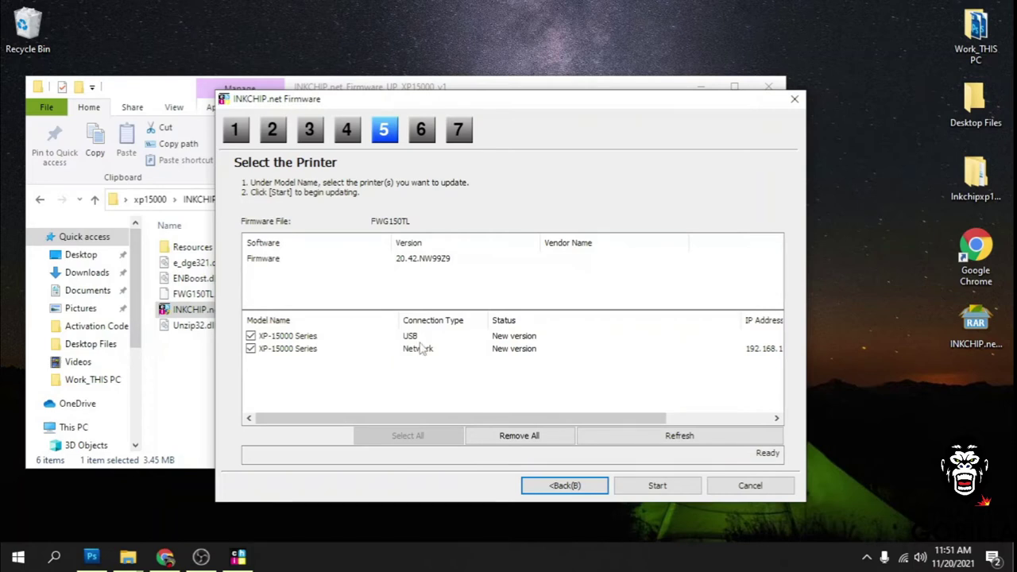
Exclude the network XP-15000 Series entry and start the firmware update on the USB-connected printer only.
left_click(314, 337)
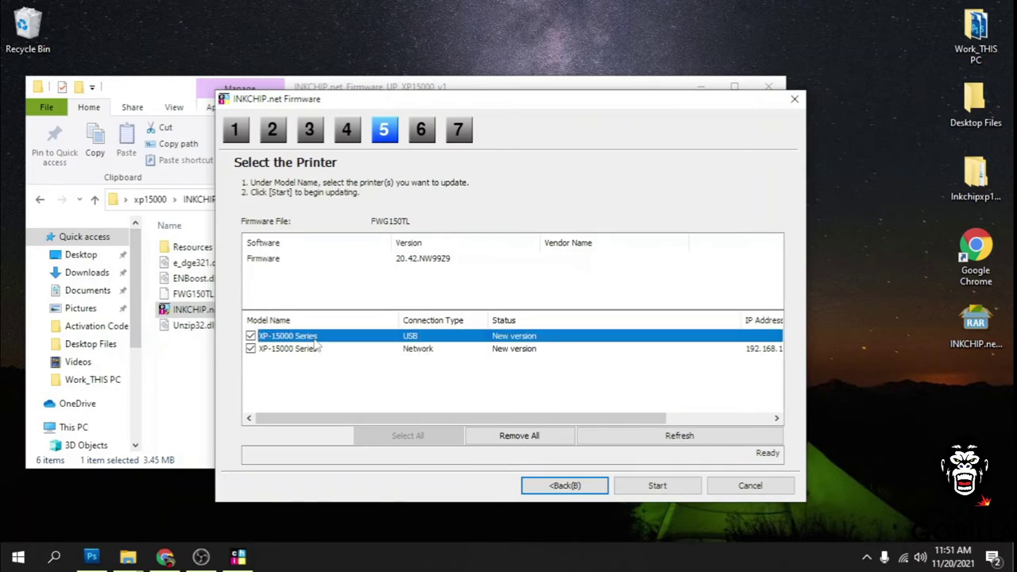
left_click(251, 349)
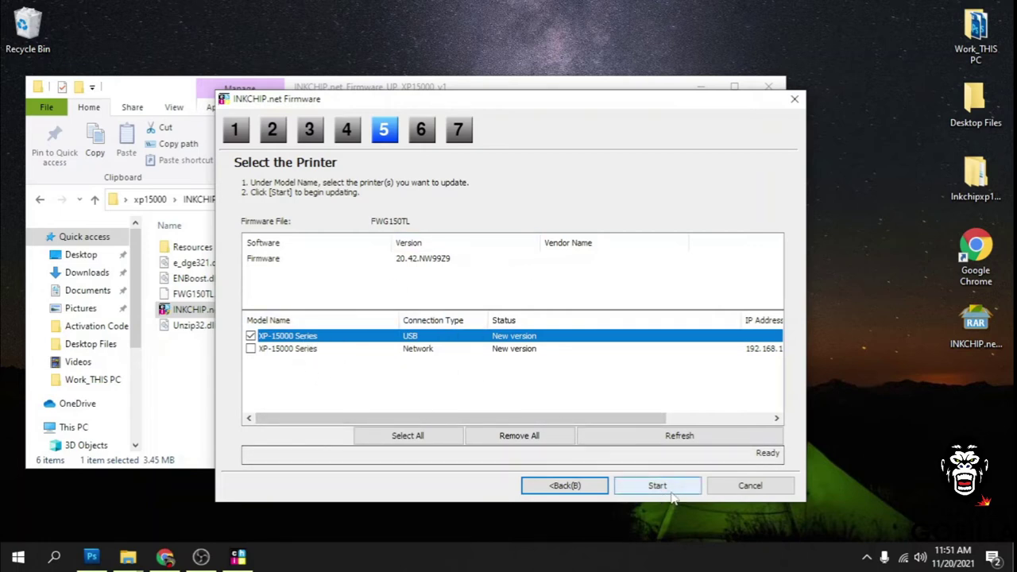
left_click(670, 494)
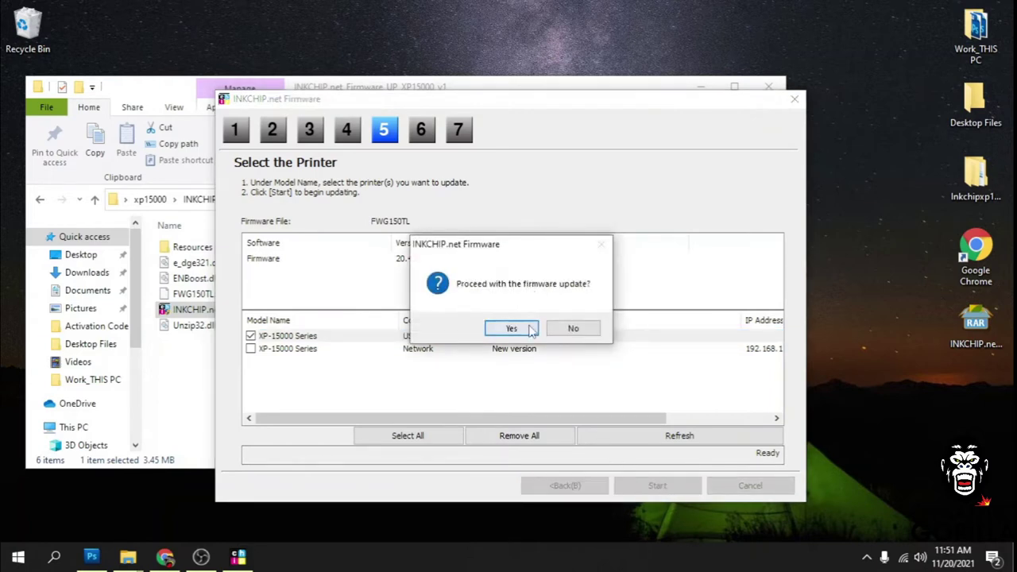
left_click(516, 329)
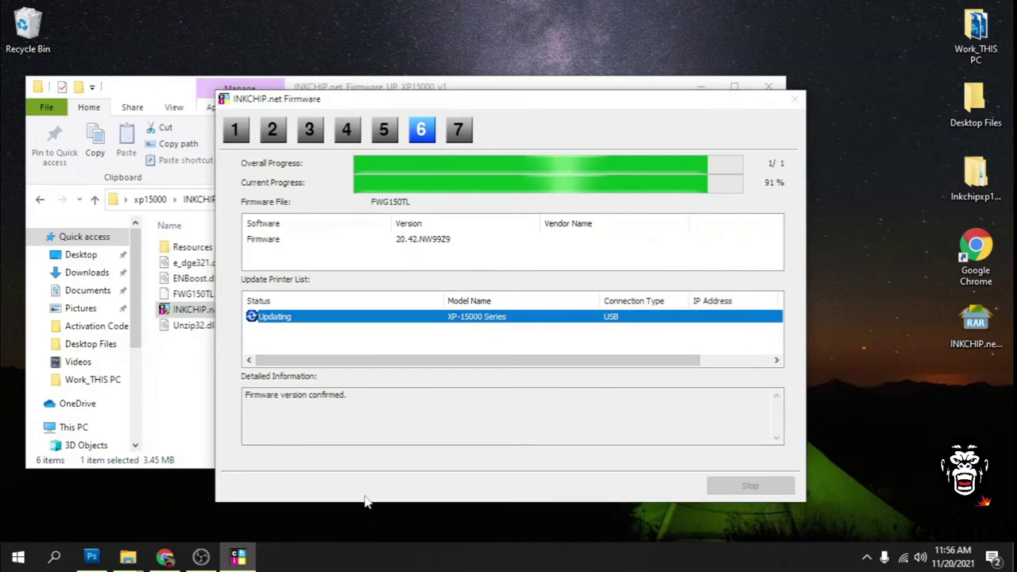
End the Epson Firmware Updater (32 bit) process in Task Manager and close Task Manager.
right_click(370, 561)
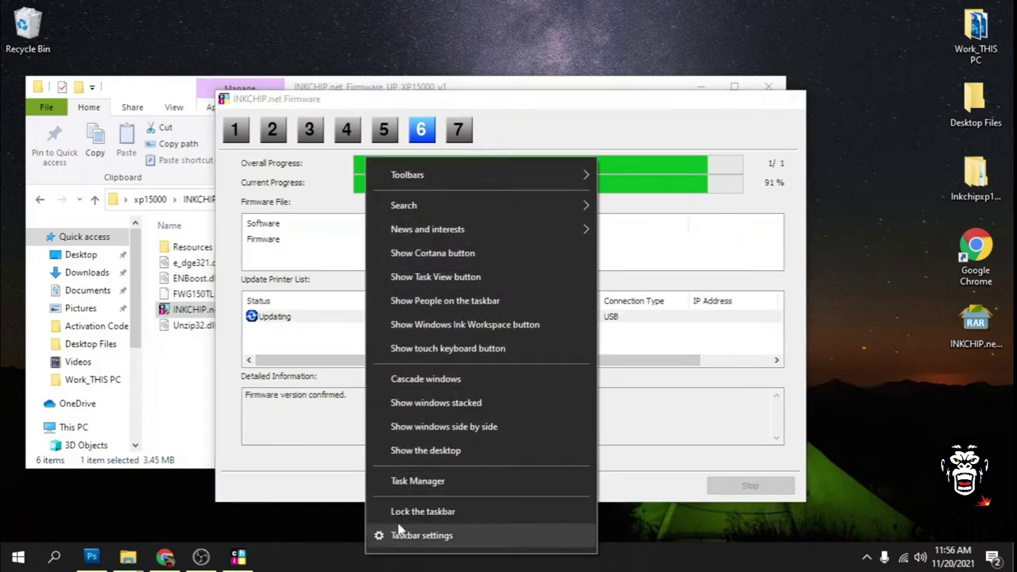
left_click(417, 481)
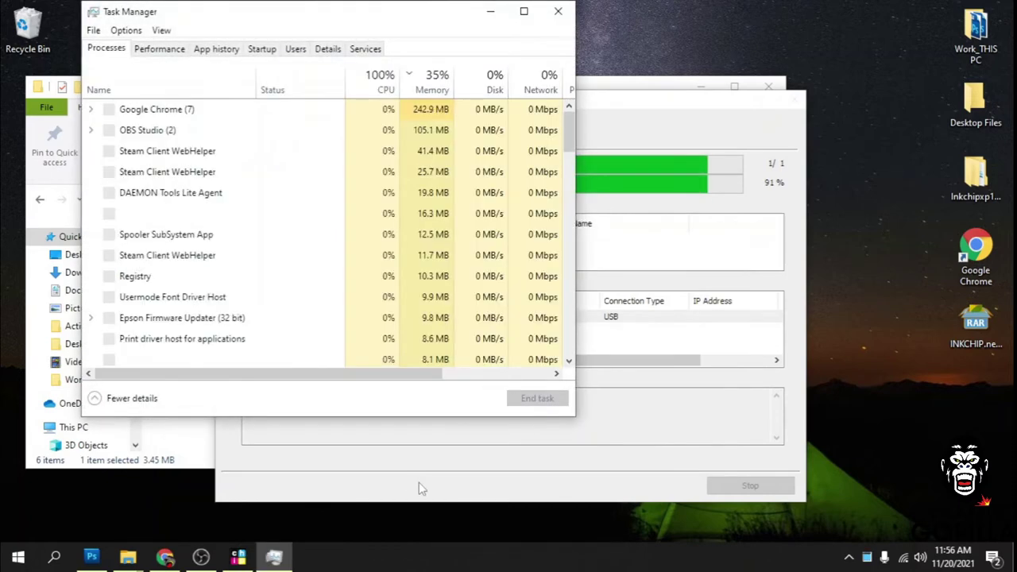
scroll(197, 249, "down", 1)
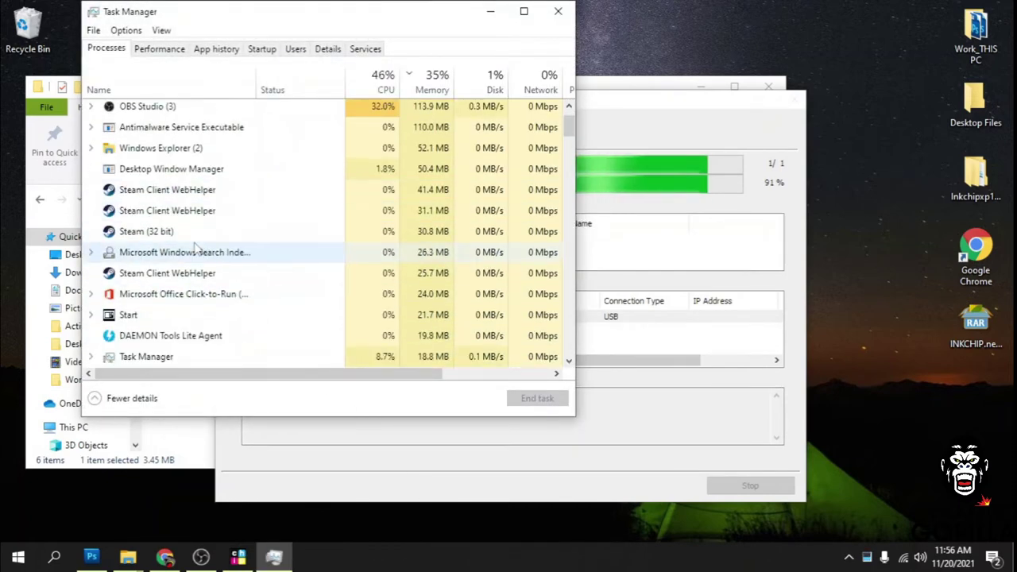
left_click(195, 252)
scroll(194, 249, "down", 3)
left_click(171, 357)
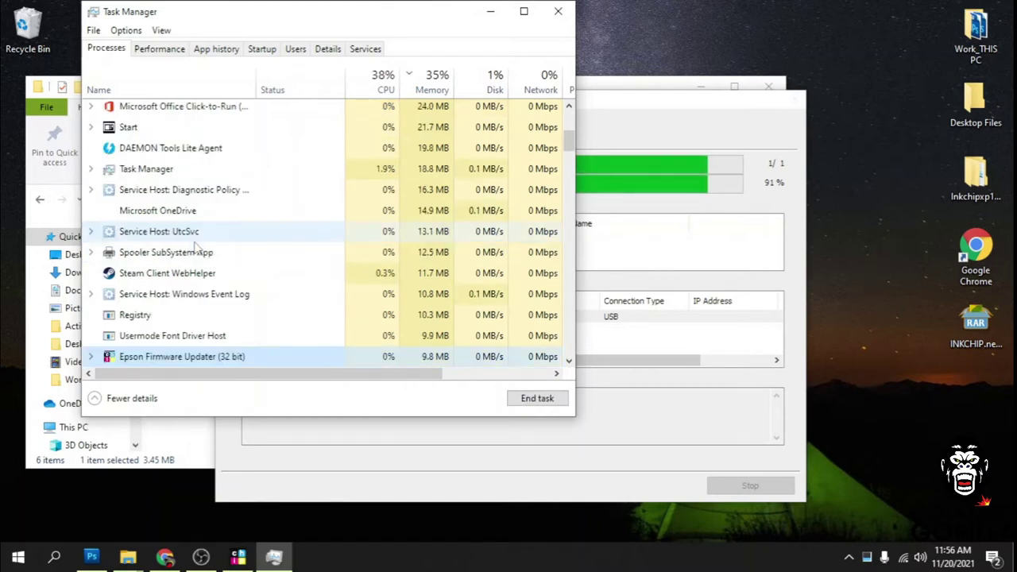
scroll(179, 338, "down", 1)
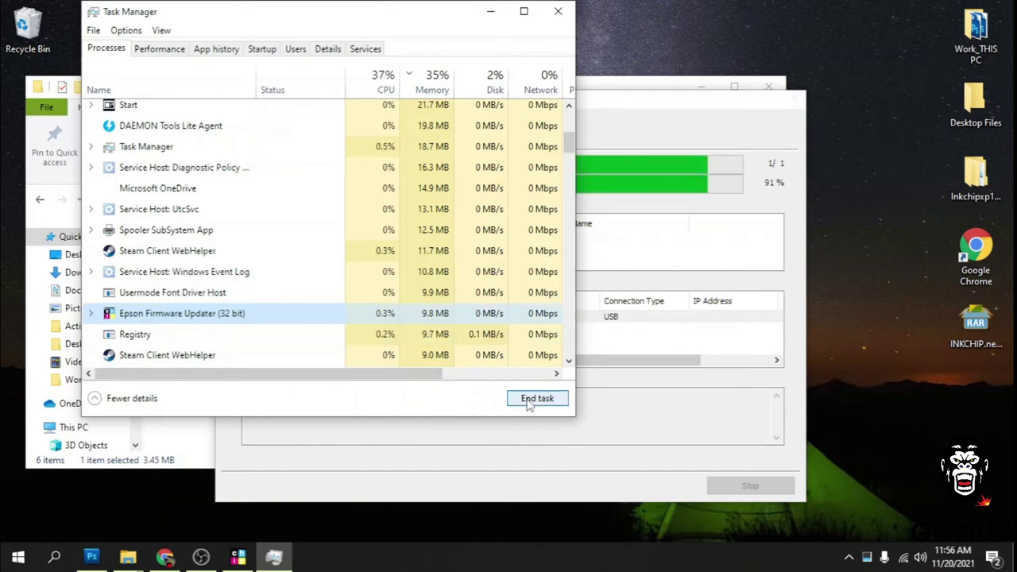
left_click(538, 398)
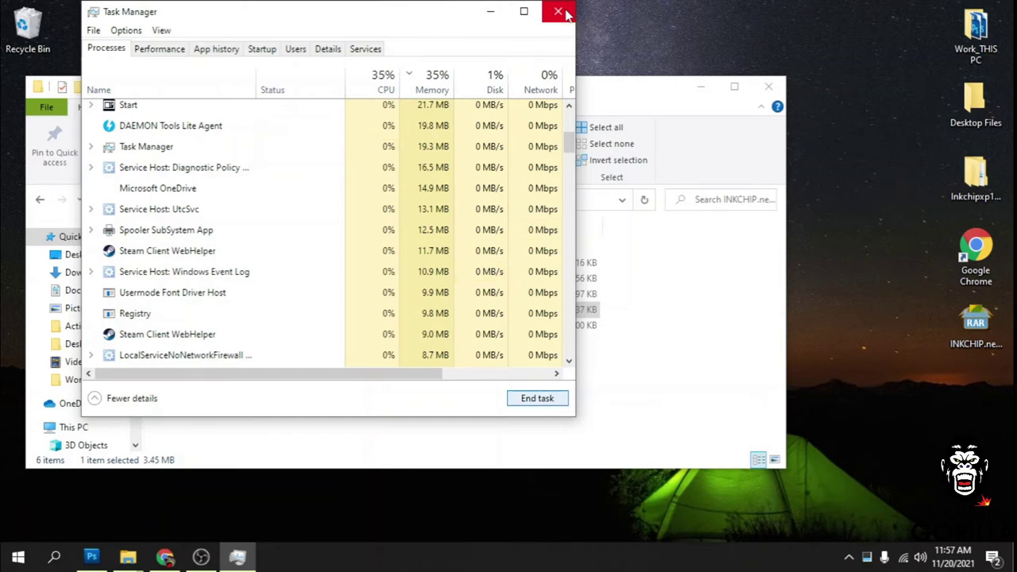
left_click(567, 15)
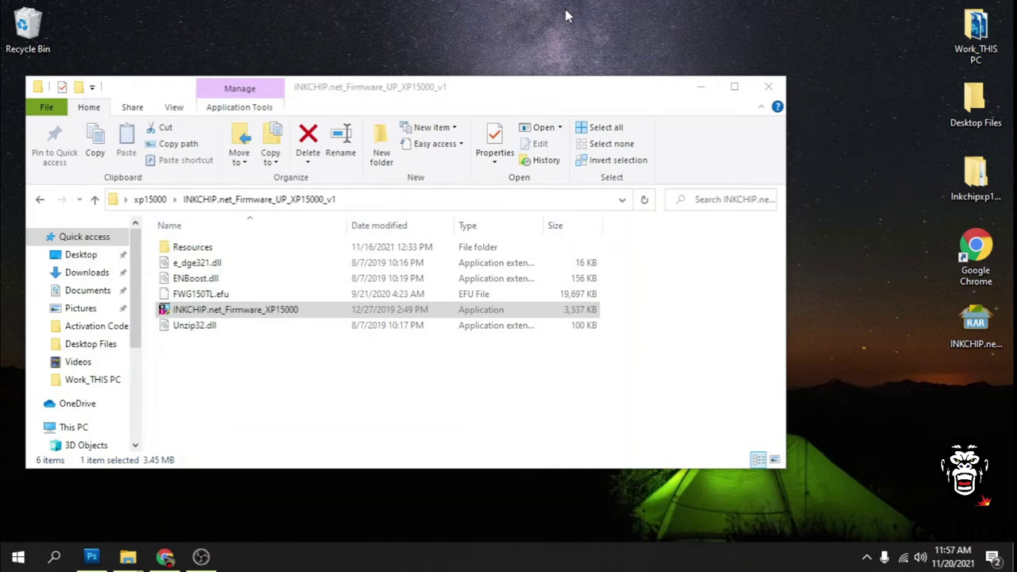
Open the Activation Code text document in the Activation Code Xp15000 folder inside the desktop's xp15000 folder.
left_click(700, 86)
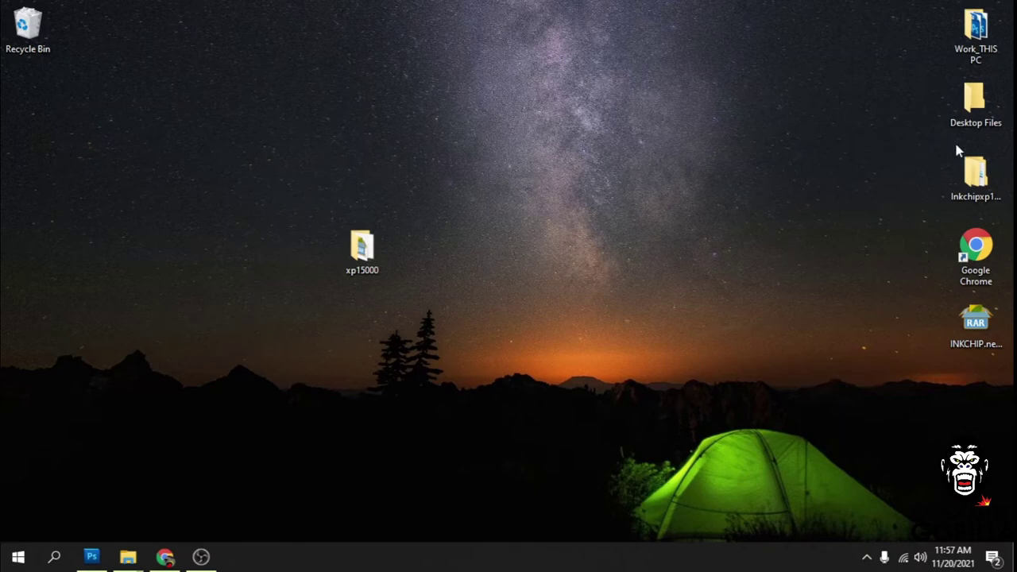
double_click(372, 245)
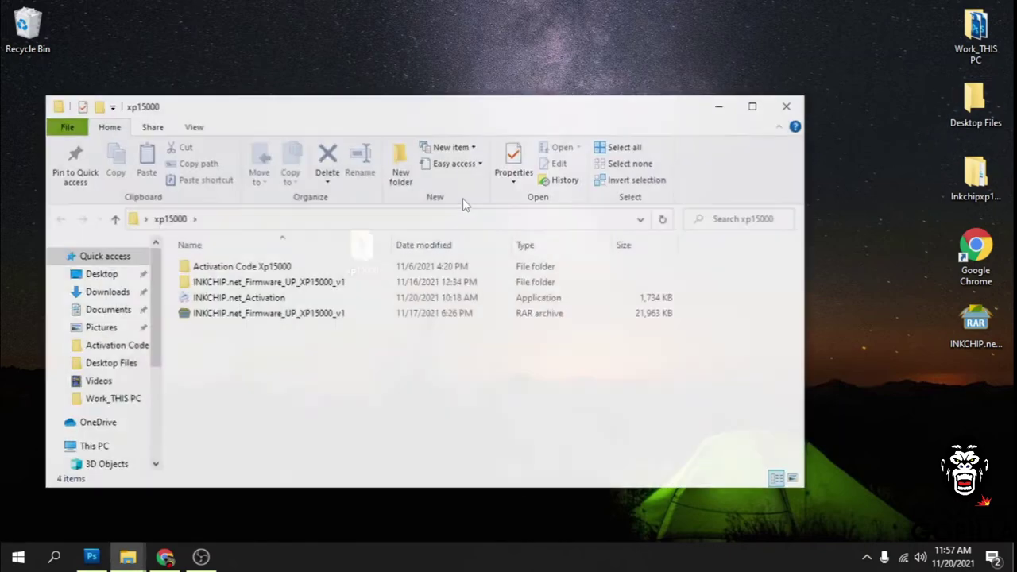
left_click(265, 269)
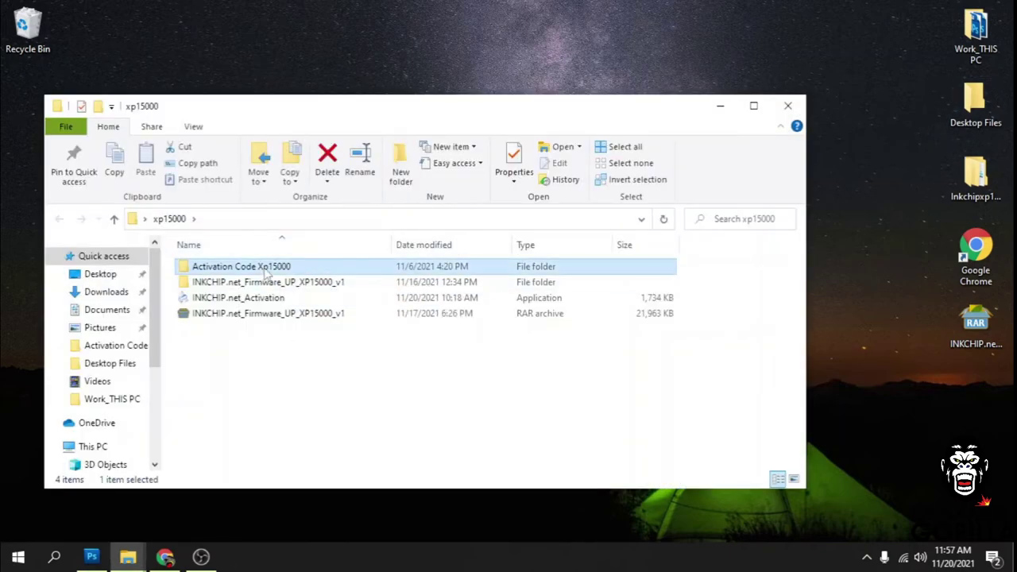
double_click(265, 270)
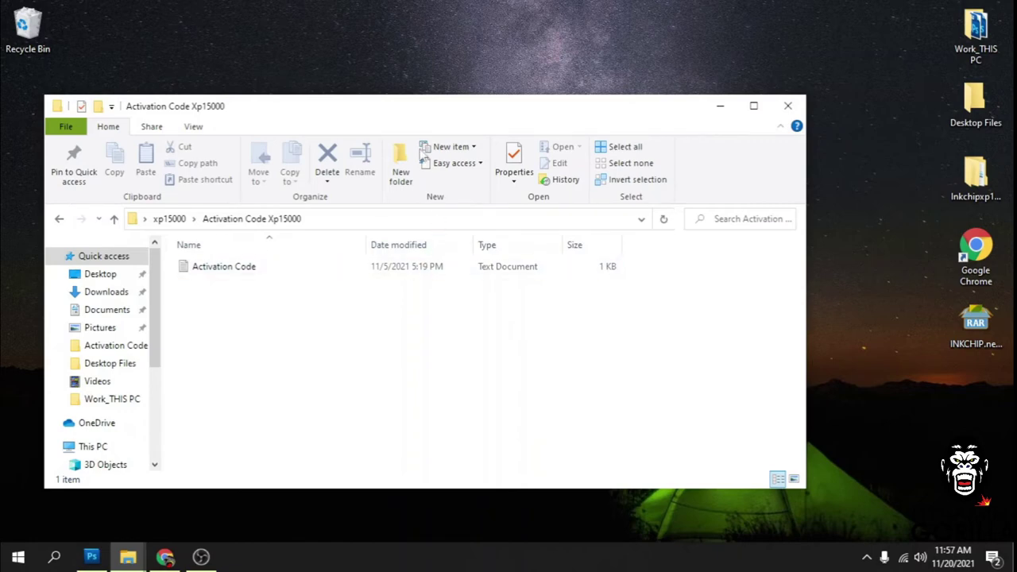
double_click(211, 267)
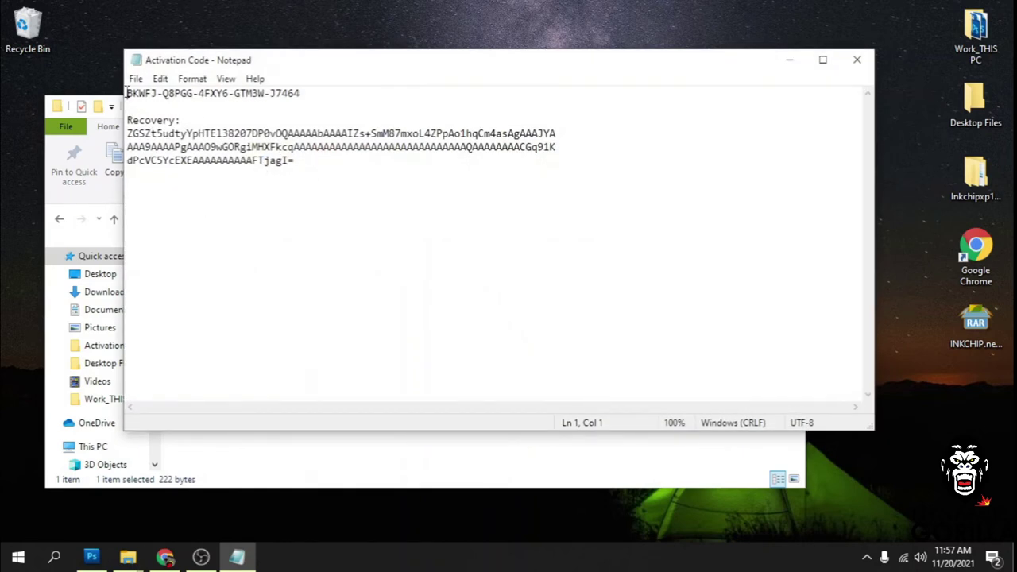
Copy the complete recovery code from the Activation Code document and minimize the document and its folder.
left_click_drag(129, 94, 356, 96)
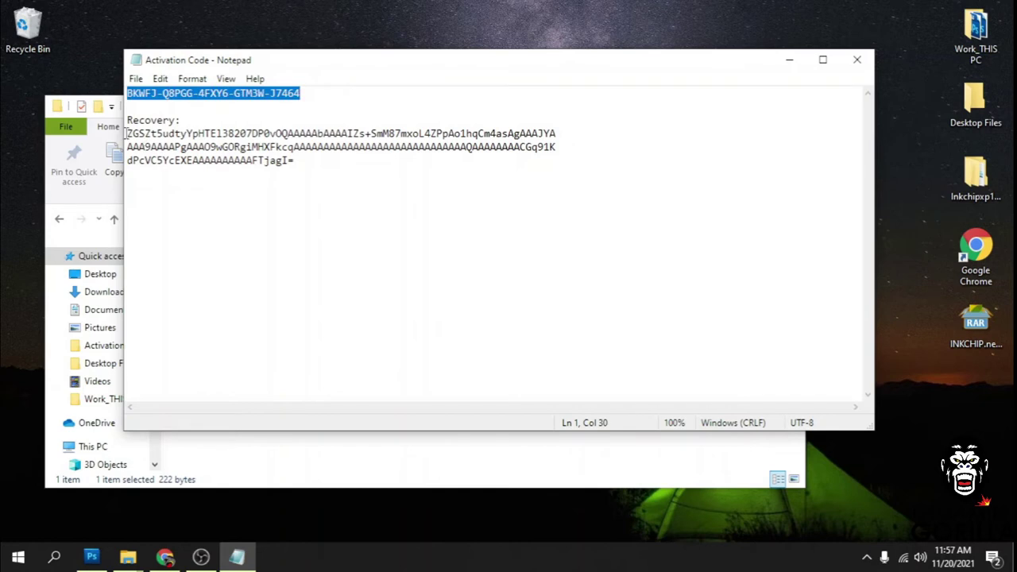
left_click_drag(127, 133, 353, 133)
left_click(344, 179)
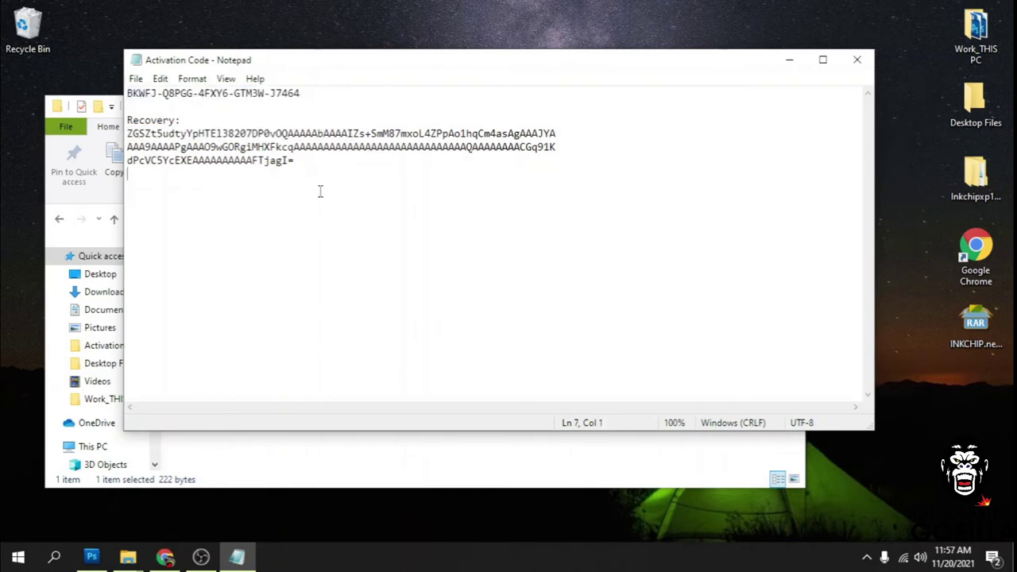
left_click_drag(256, 167, 123, 137)
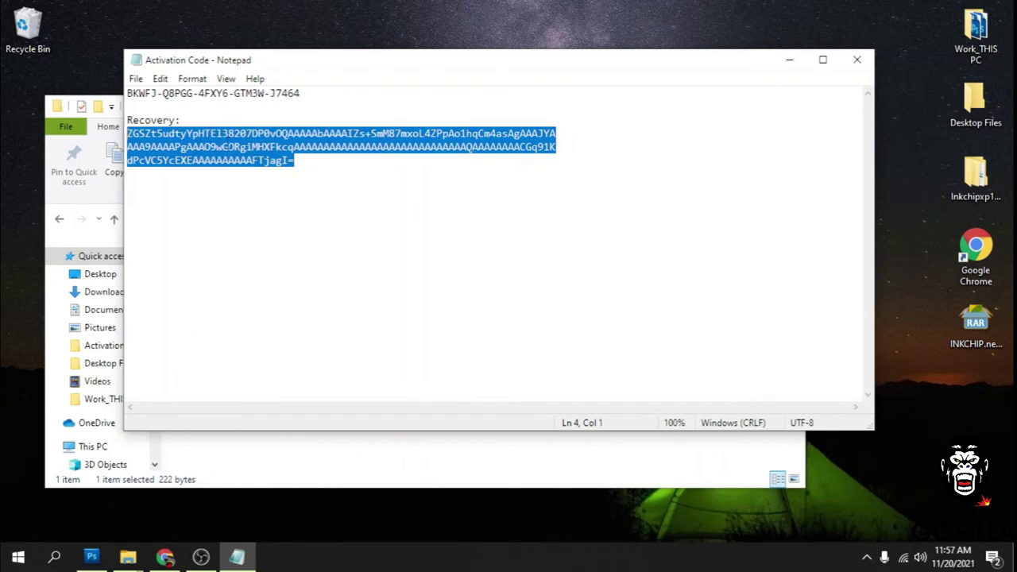
right_click(200, 143)
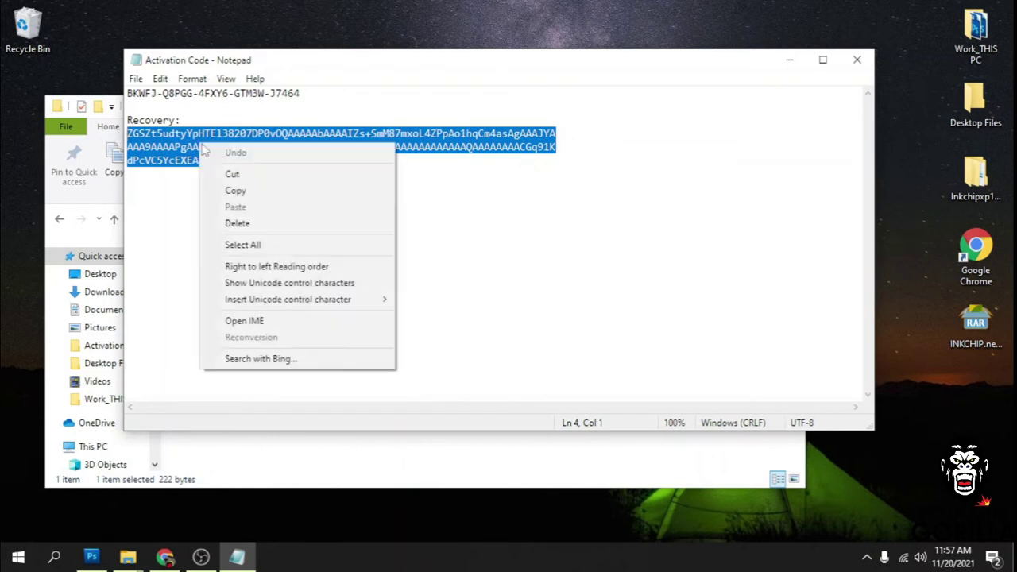
left_click(270, 197)
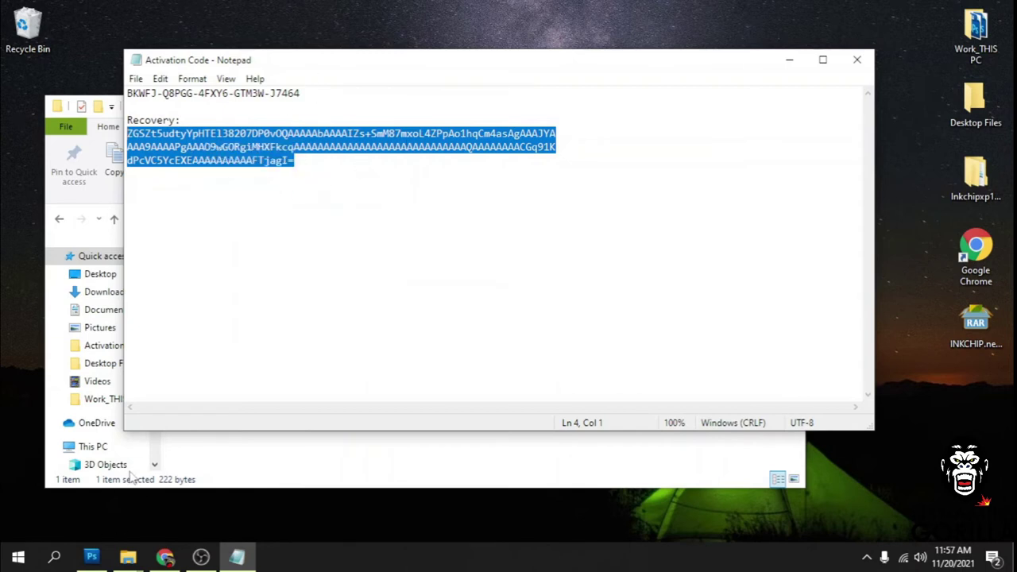
left_click(256, 504)
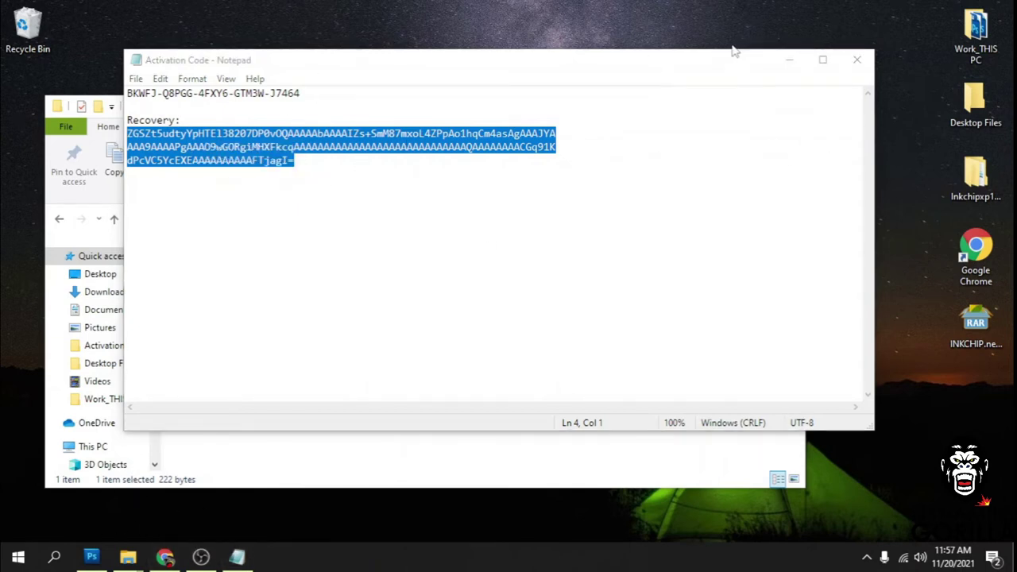
left_click(790, 59)
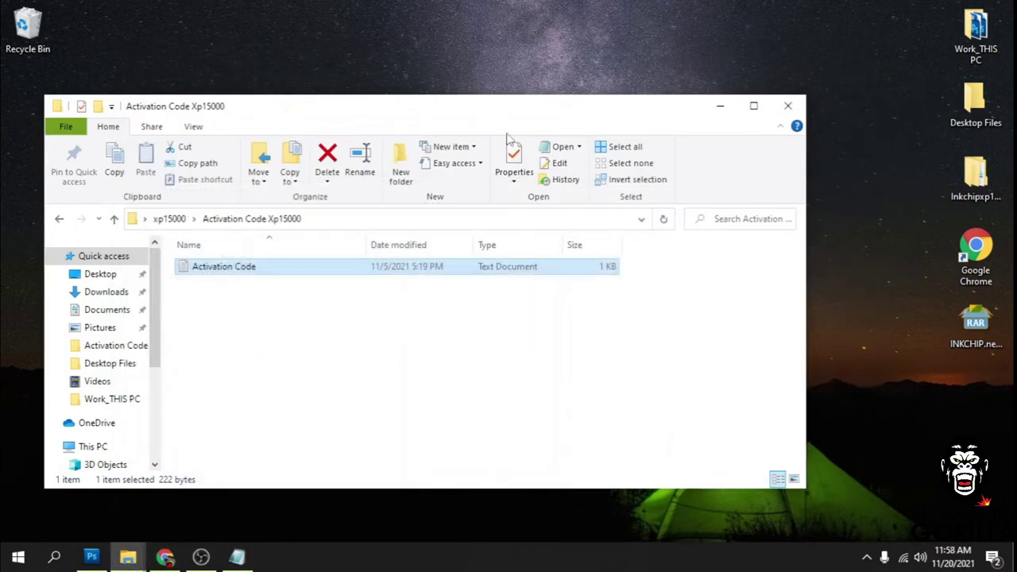
left_click(721, 106)
Run INKCHIP.net_Activation from the xp15000 folder despite the SmartScreen block and choose the USB002:(XP-15000 Series) printer.
double_click(362, 250)
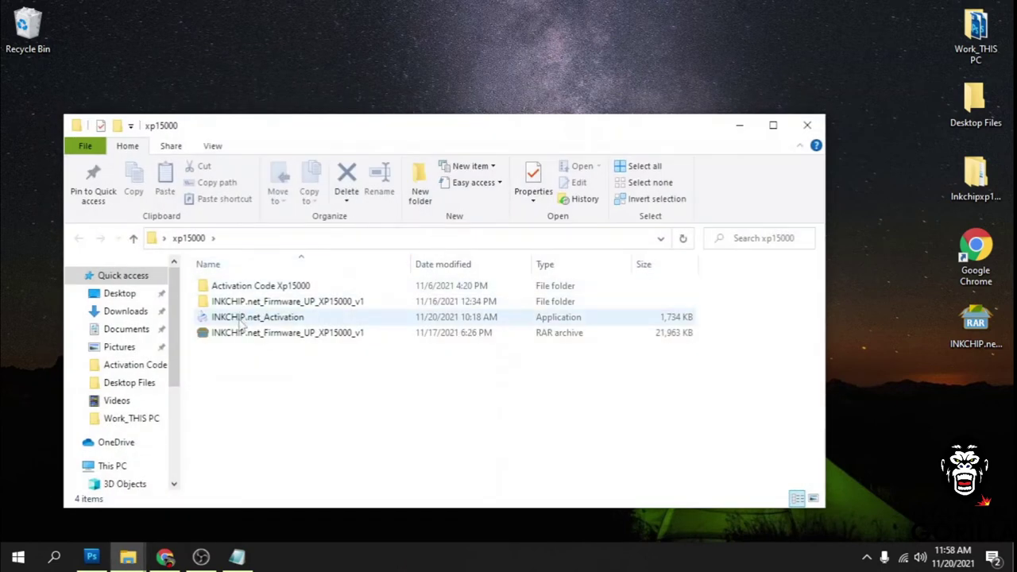
double_click(241, 317)
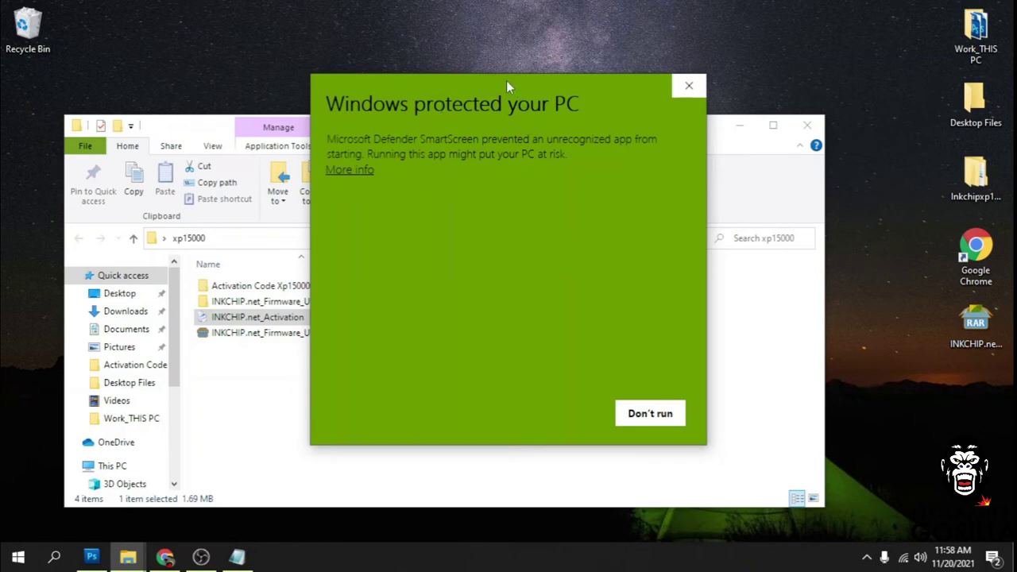
left_click(351, 171)
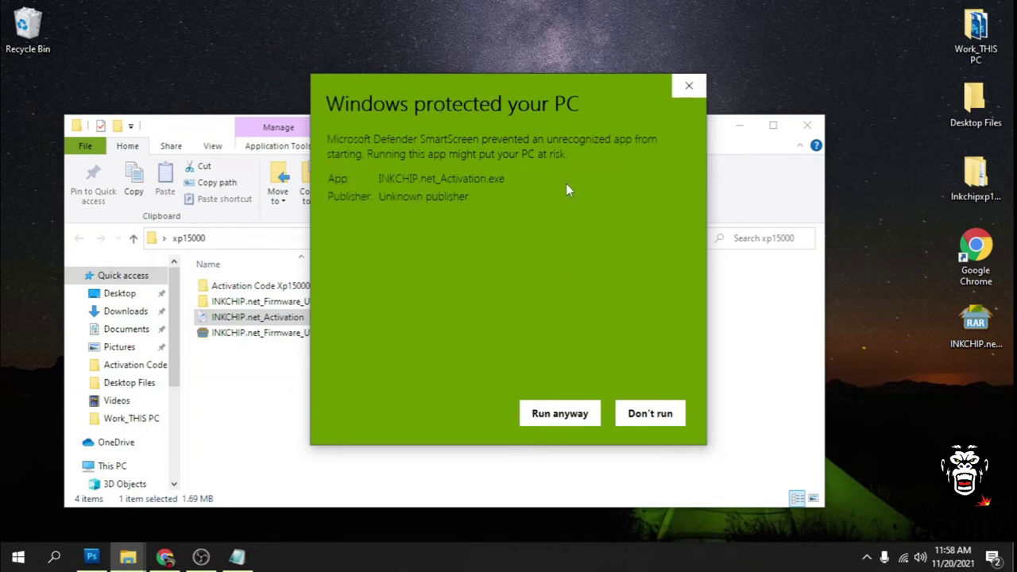
left_click(558, 417)
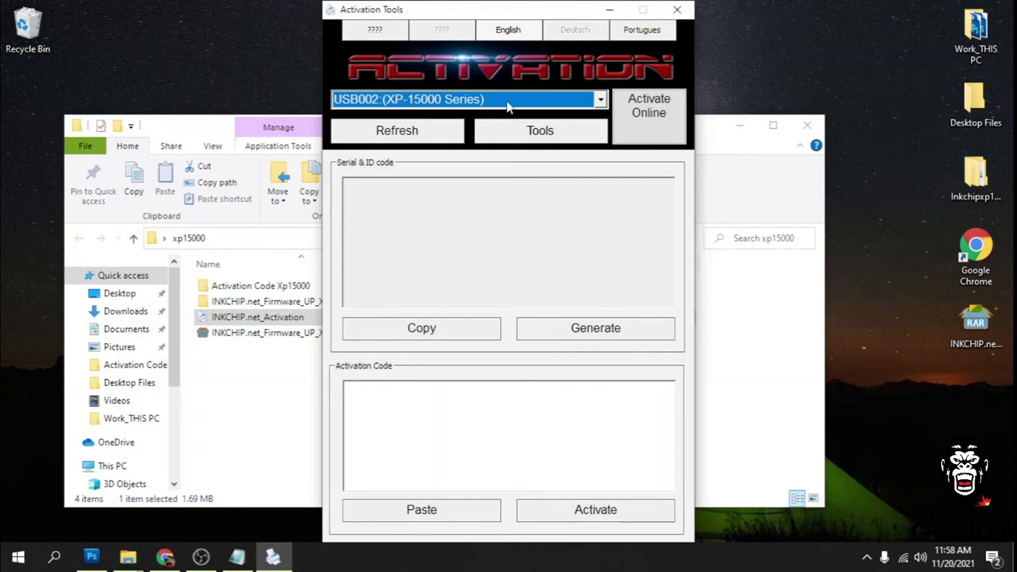
left_click(374, 106)
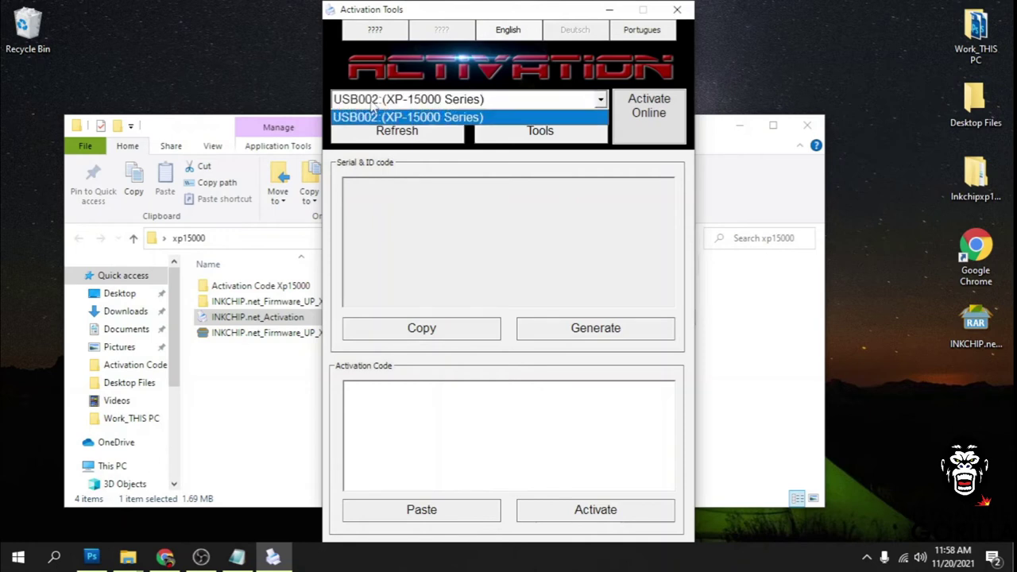
left_click(372, 107)
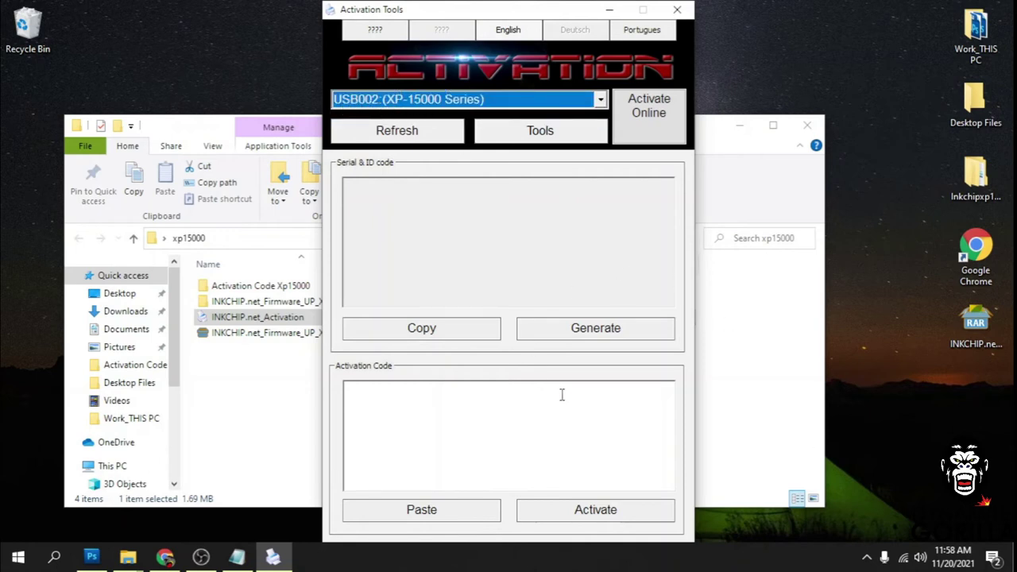
Paste the copied recovery code as the activation code, check it against the Activation Code document, and activate the printer.
left_click(387, 402)
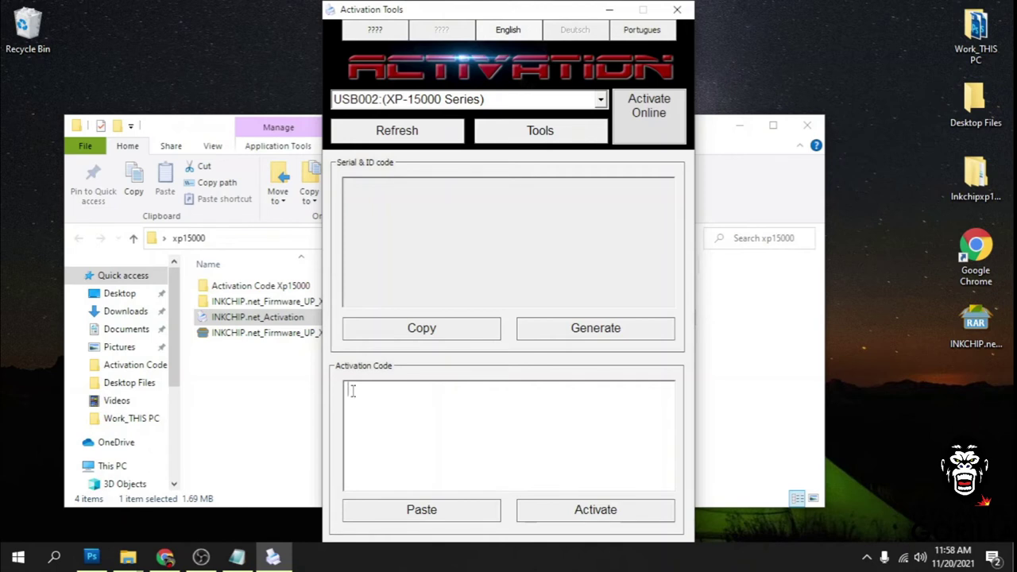
left_click(448, 510)
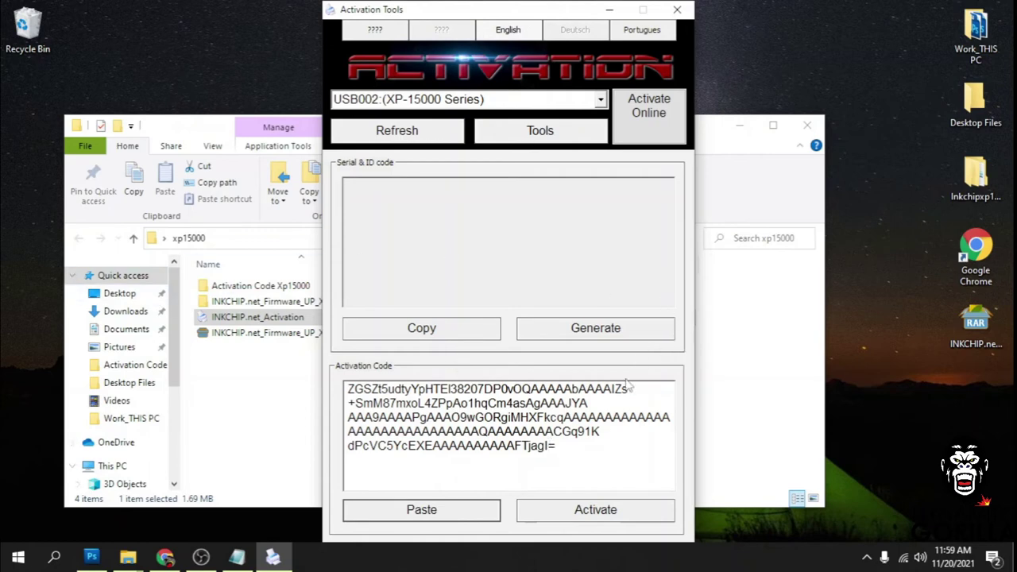
double_click(261, 288)
double_click(249, 288)
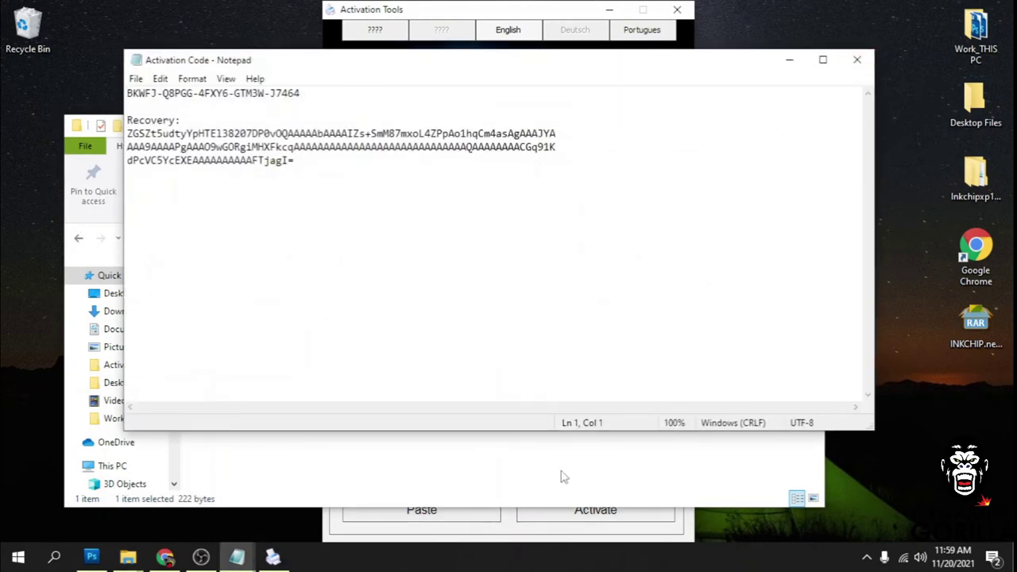
left_click(446, 521)
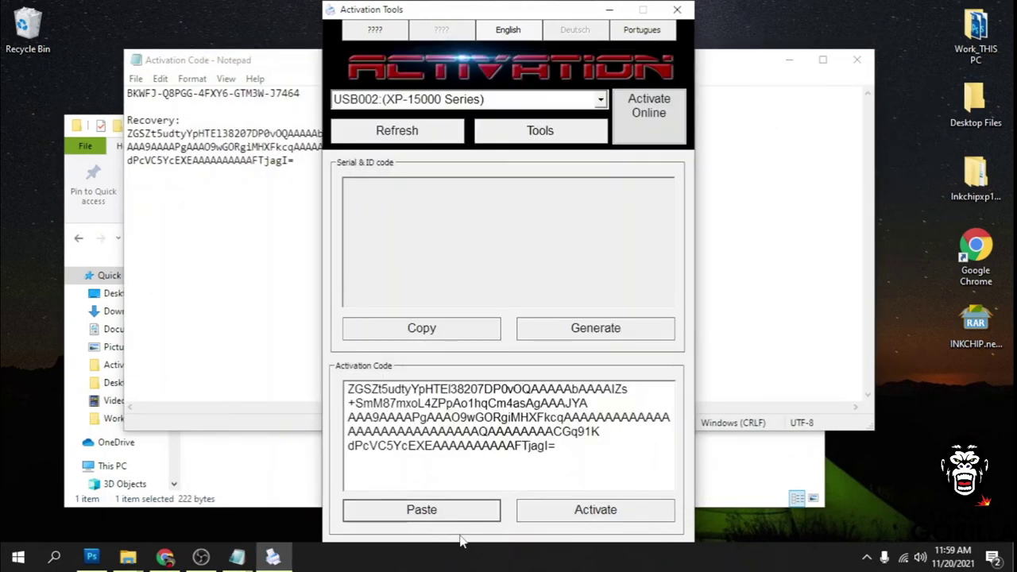
left_click(622, 513)
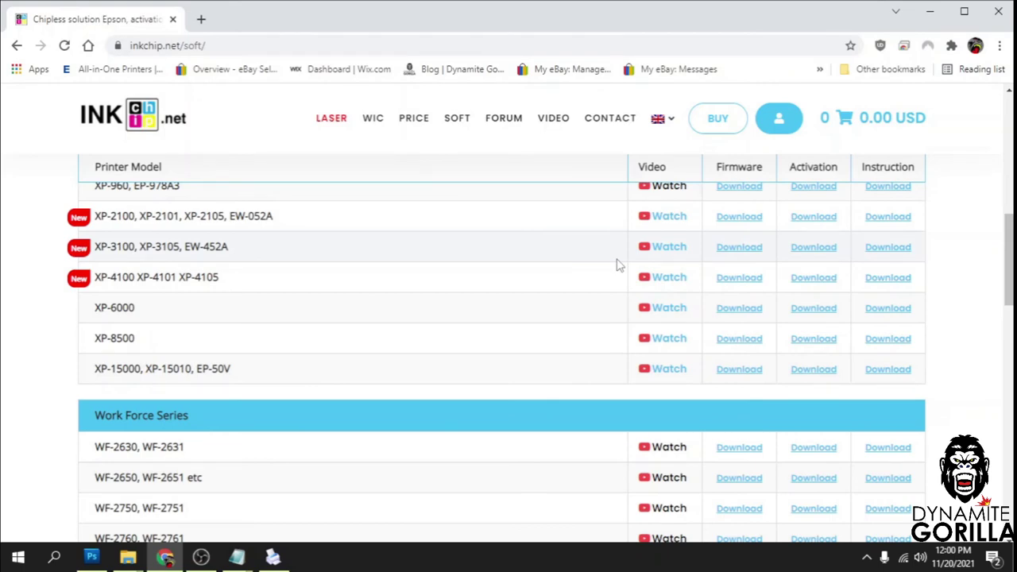
Switch to Chrome and open the inkchip.net price page to buy an activation code.
scroll(618, 263, "up", 2)
scroll(617, 261, "down", 2)
left_click(733, 124)
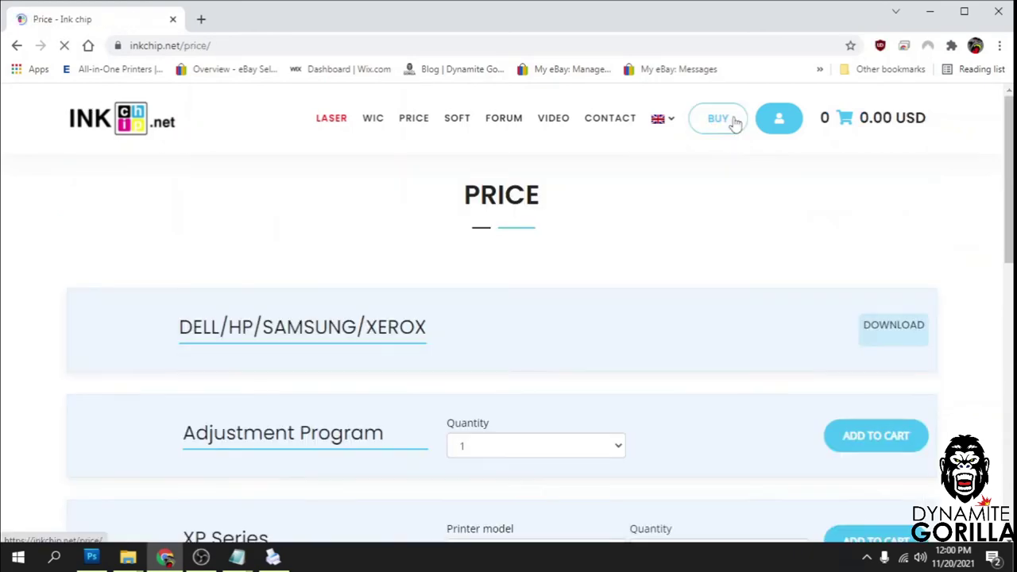
scroll(595, 213, "down", 3)
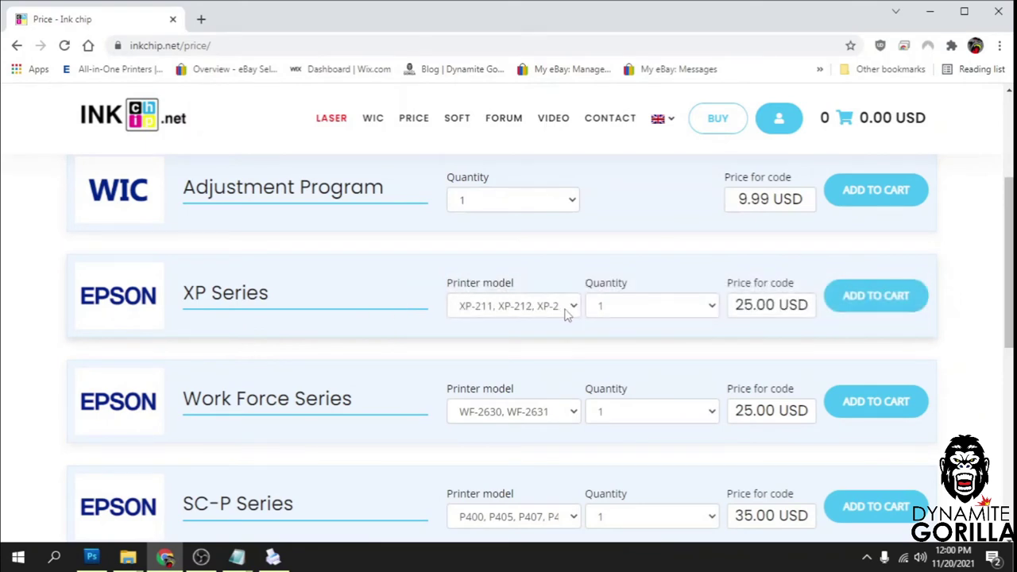
Choose XP-15000, XP-15010, EP-50V as the XP Series printer model and add one code to the cart.
left_click(566, 314)
scroll(588, 256, "down", 3)
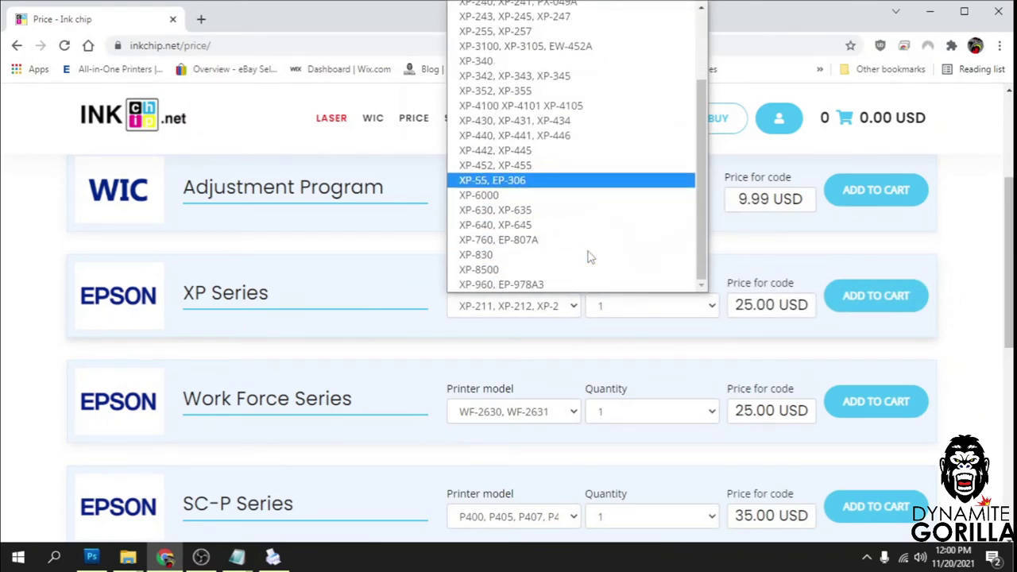
scroll(592, 256, "up", 2)
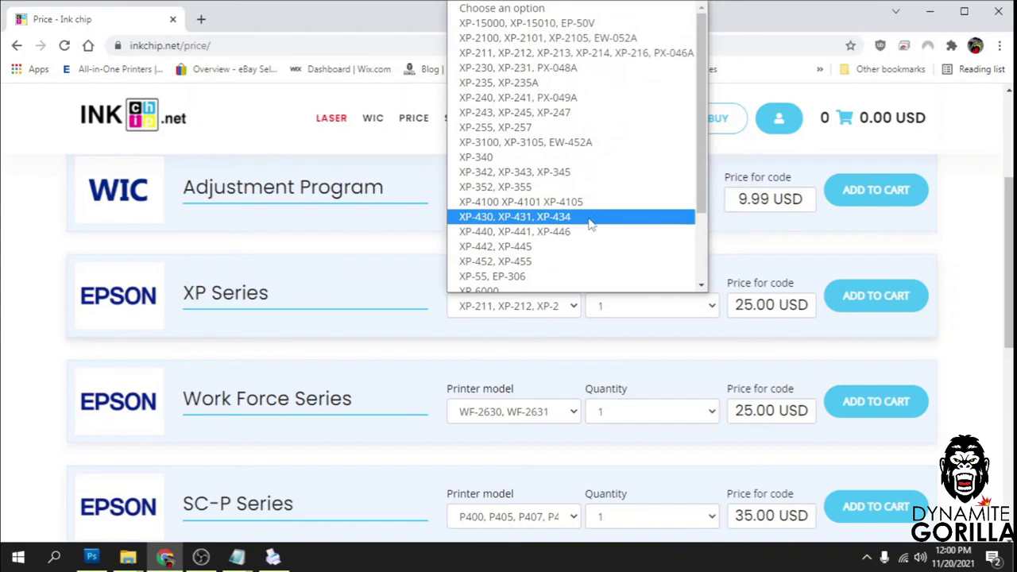
scroll(592, 222, "down", 3)
scroll(592, 223, "up", 3)
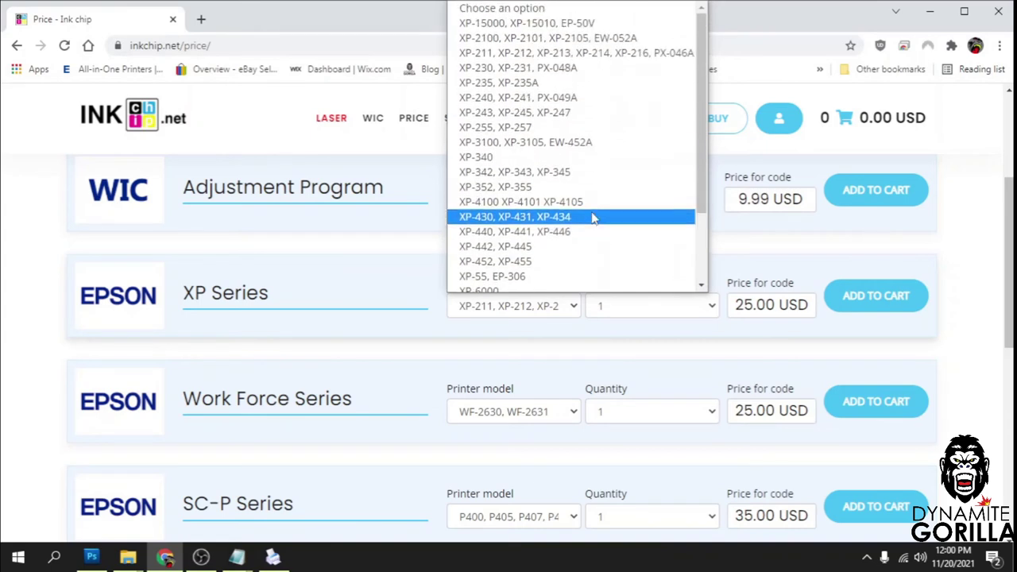
left_click(537, 23)
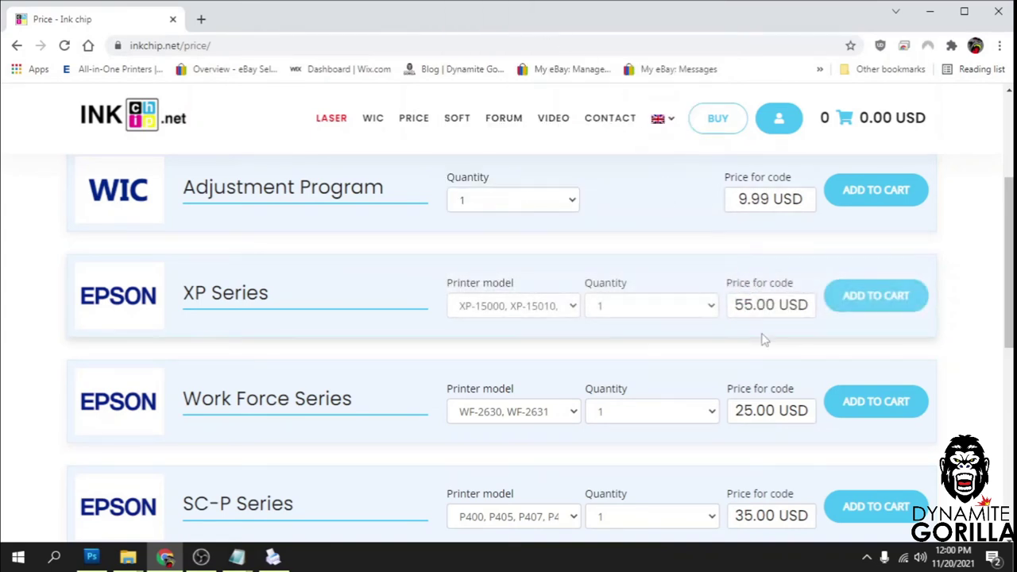
left_click(861, 309)
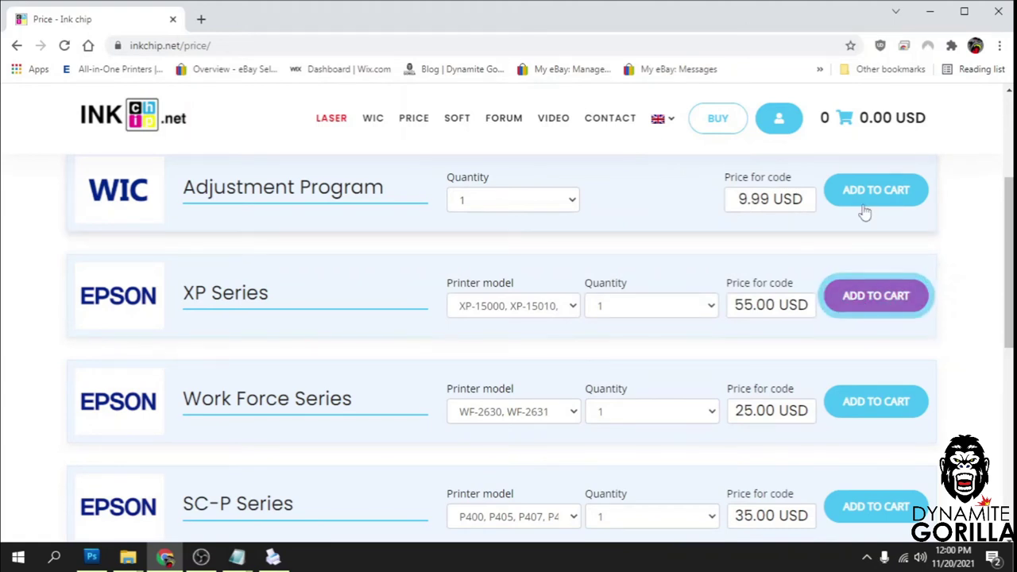
Open the cart and apply the coupon code GORILLA to the order.
left_click(845, 129)
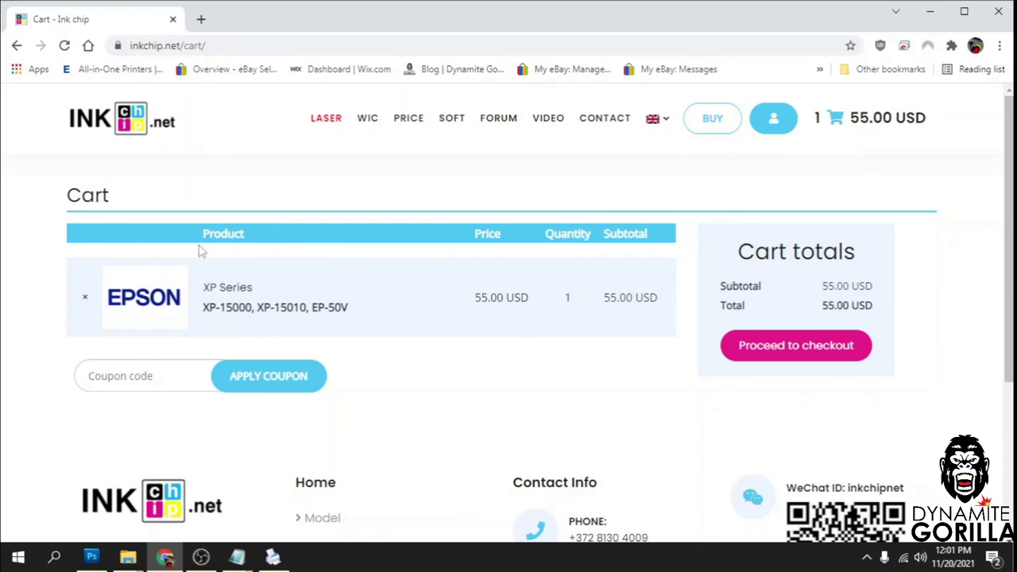
scroll(262, 263, "down", 1)
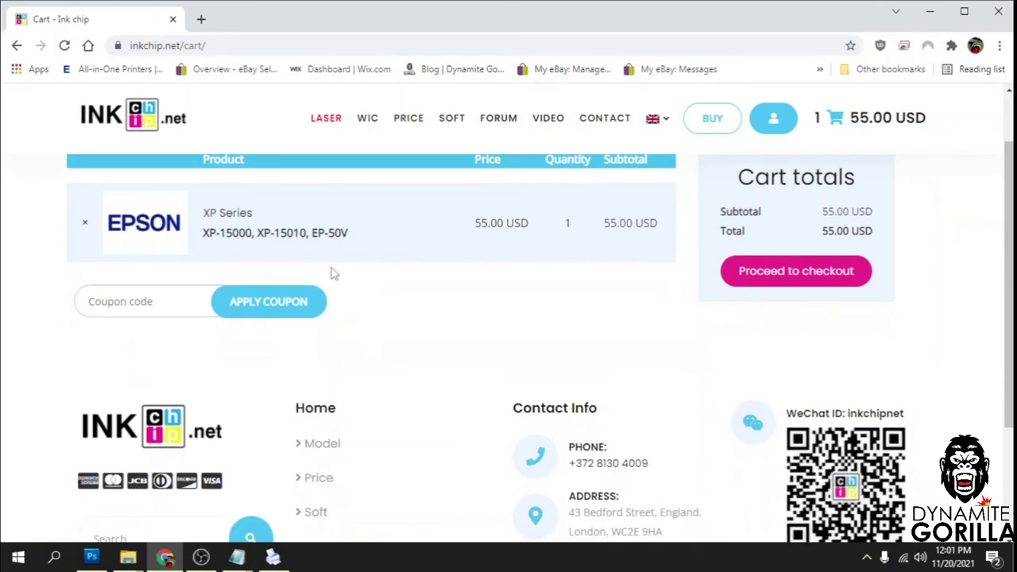
left_click(154, 302)
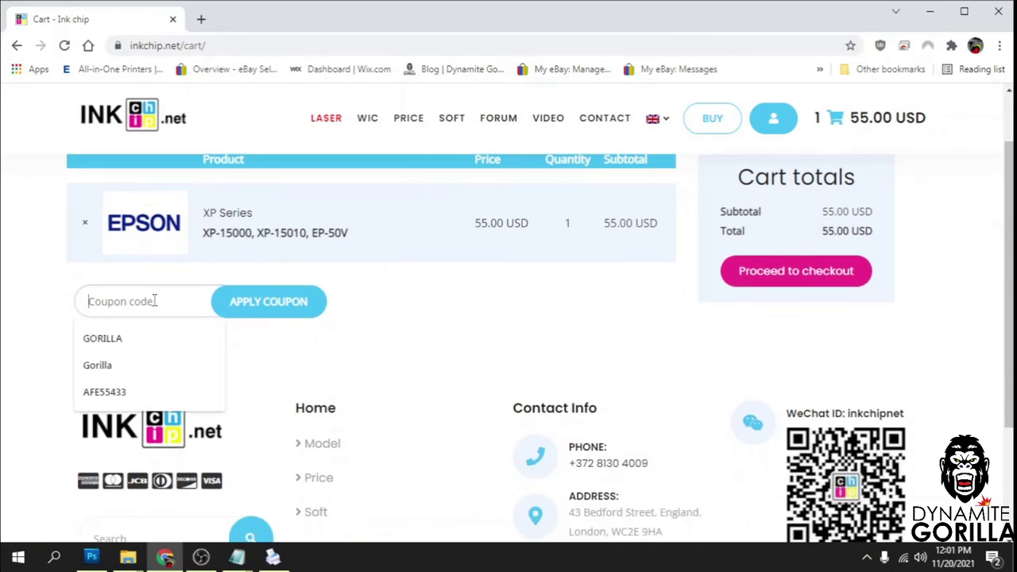
left_click(139, 341)
left_click(272, 302)
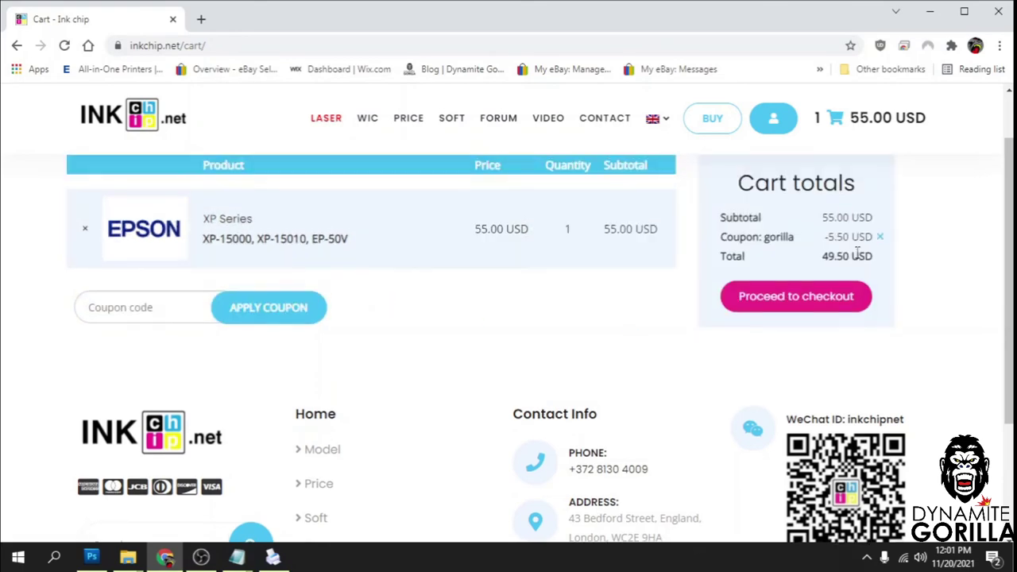
Open the INKCHIP contact page and examine its office contact details and contact form.
scroll(856, 253, "up", 1)
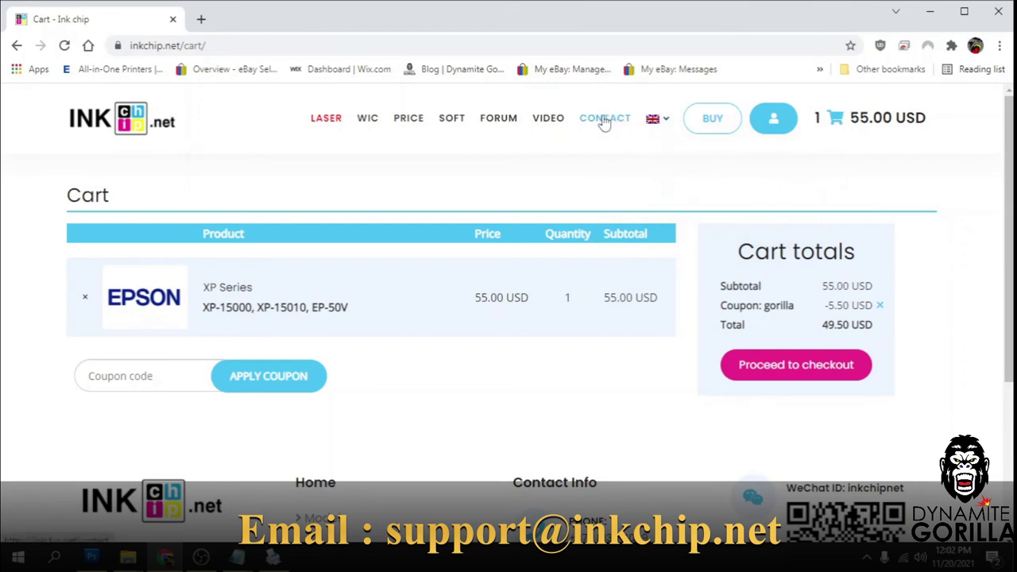
left_click(604, 119)
mouse_move(657, 136)
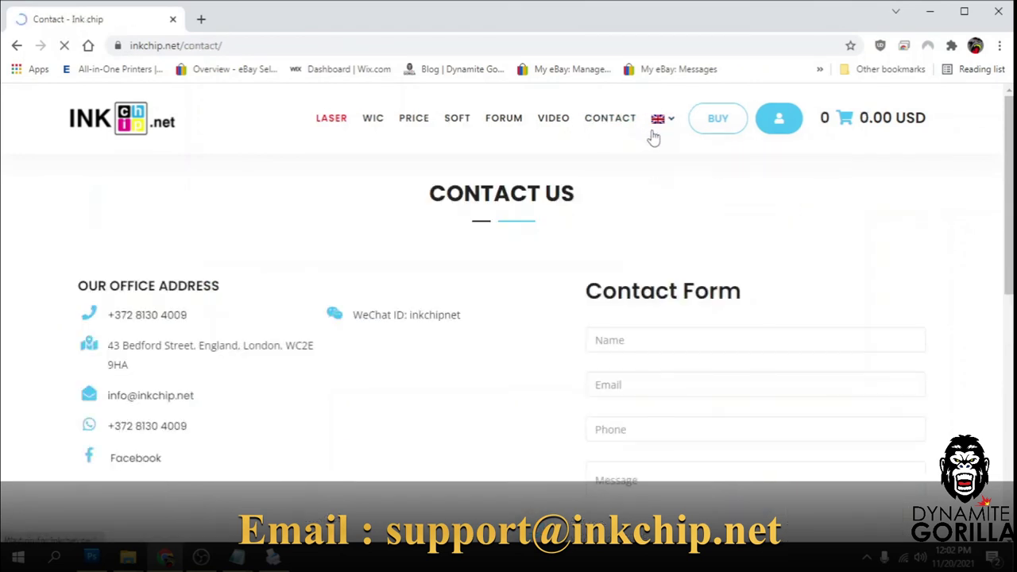
scroll(618, 413, "down", 1)
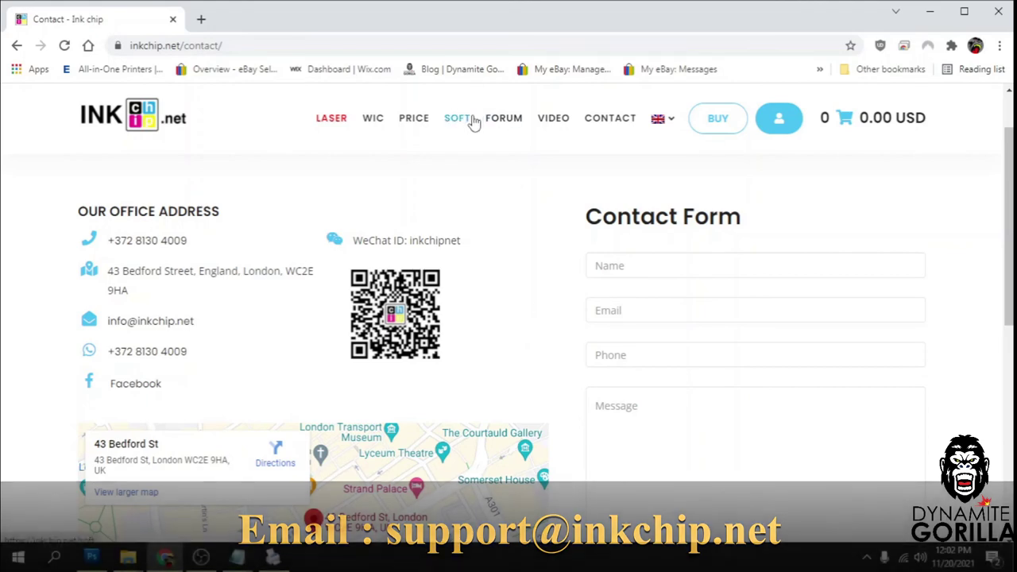
Find the XP-15000, XP-15010, EP-50V row in the site's list of firmware and activation downloads.
left_click(488, 119)
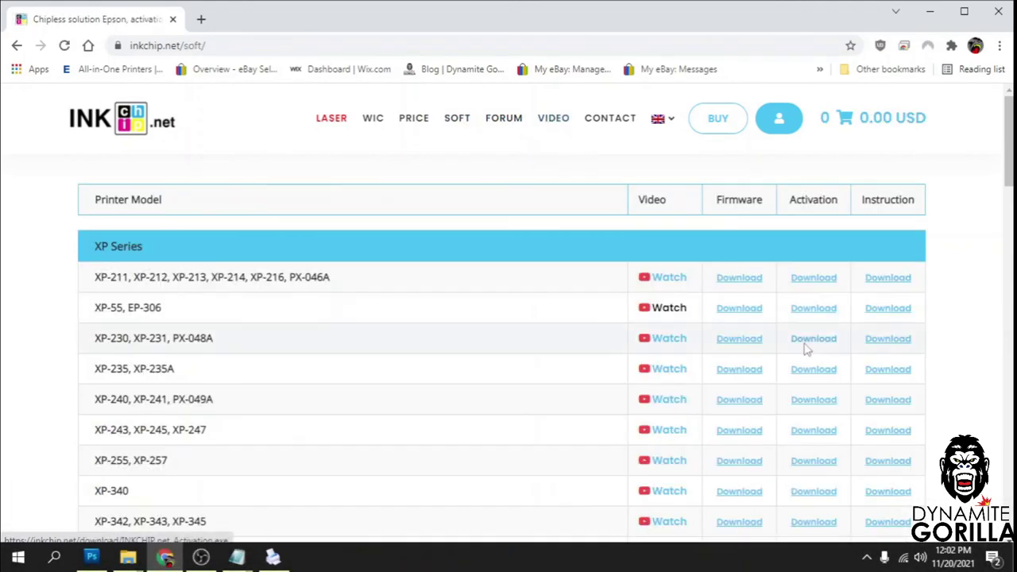
scroll(806, 347, "down", 3)
scroll(806, 347, "down", 4)
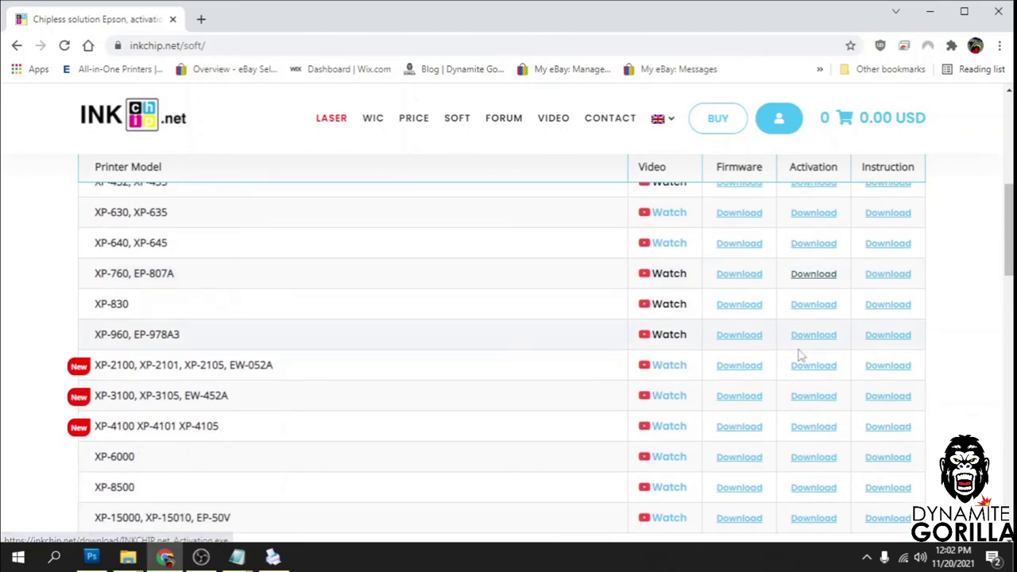
scroll(798, 358, "down", 1)
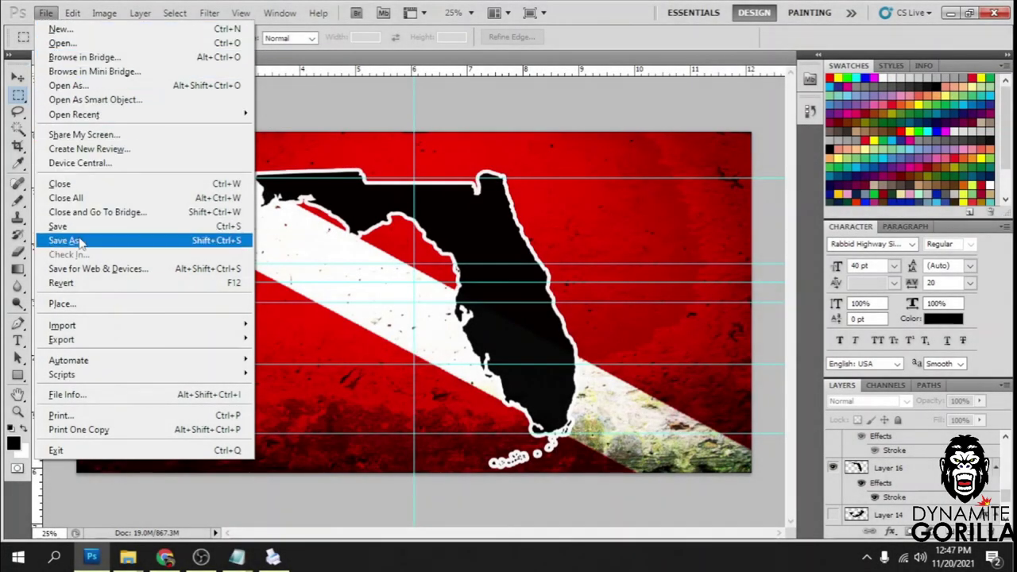
Switch to Photoshop and open the print dialog for the FLag Plates.psd artwork.
left_click(62, 417)
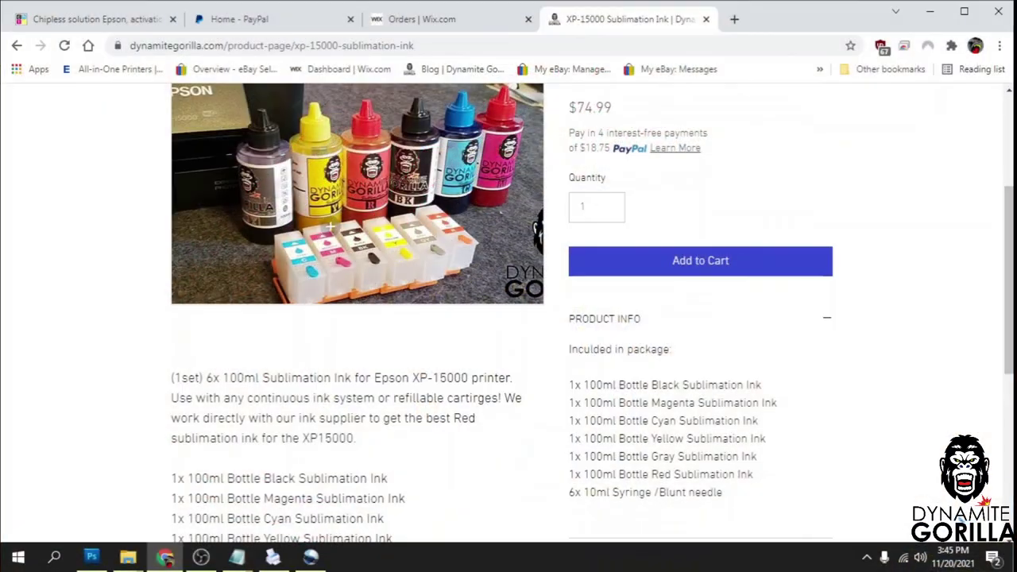
Switch to Chrome and examine the XP-15000 Sublimation Ink product description on dynamitegorilla.com.
scroll(417, 244, "down", 2)
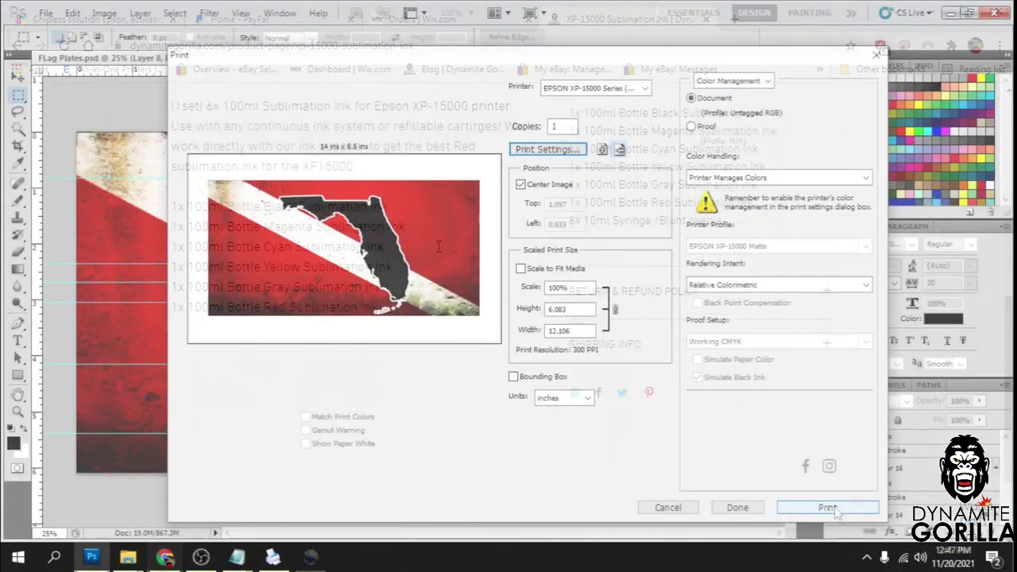